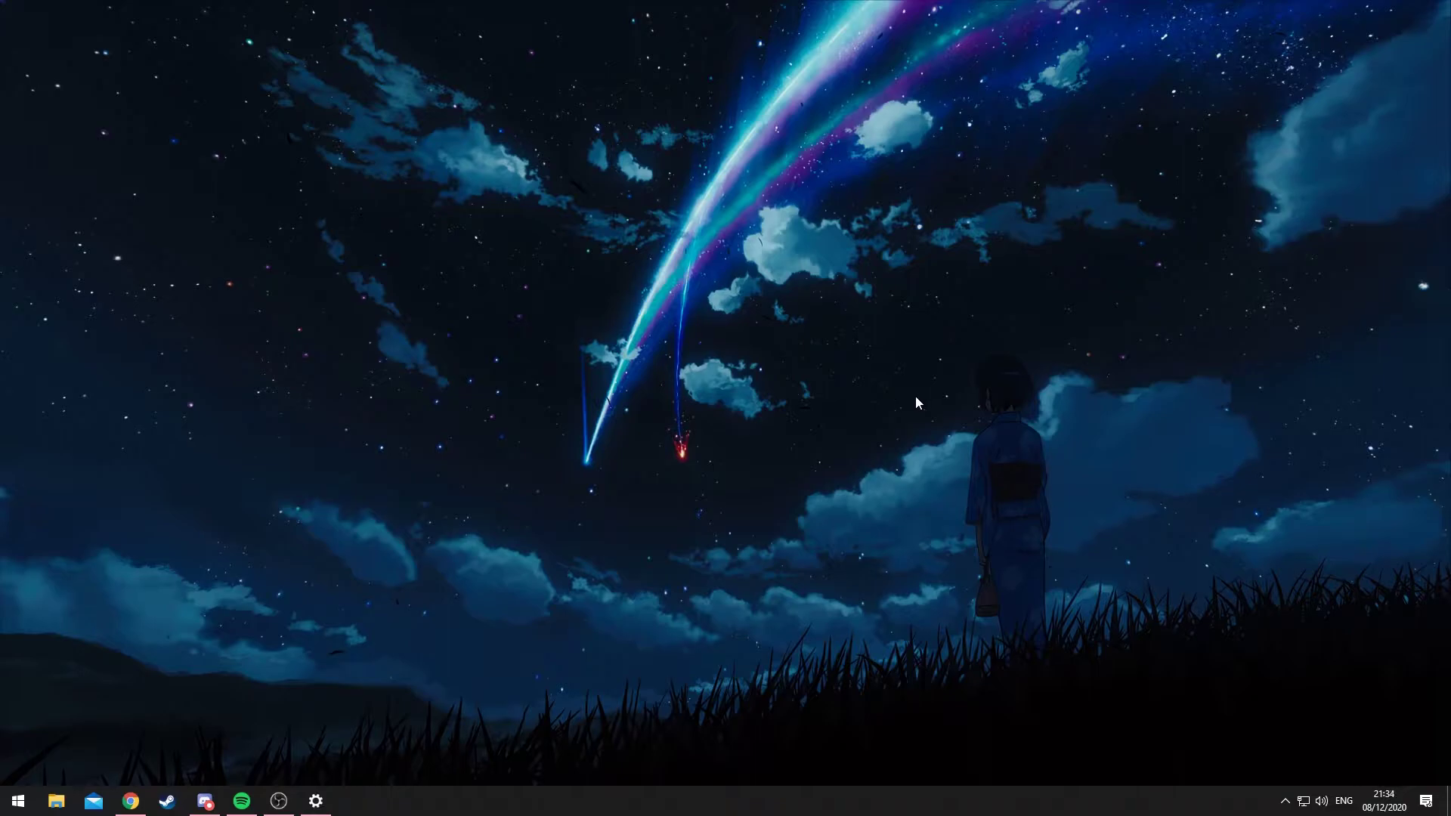
Review the VB-CABLE Virtual Audio Device download page, then minimize Chrome to show the desktop.
left_click(130, 803)
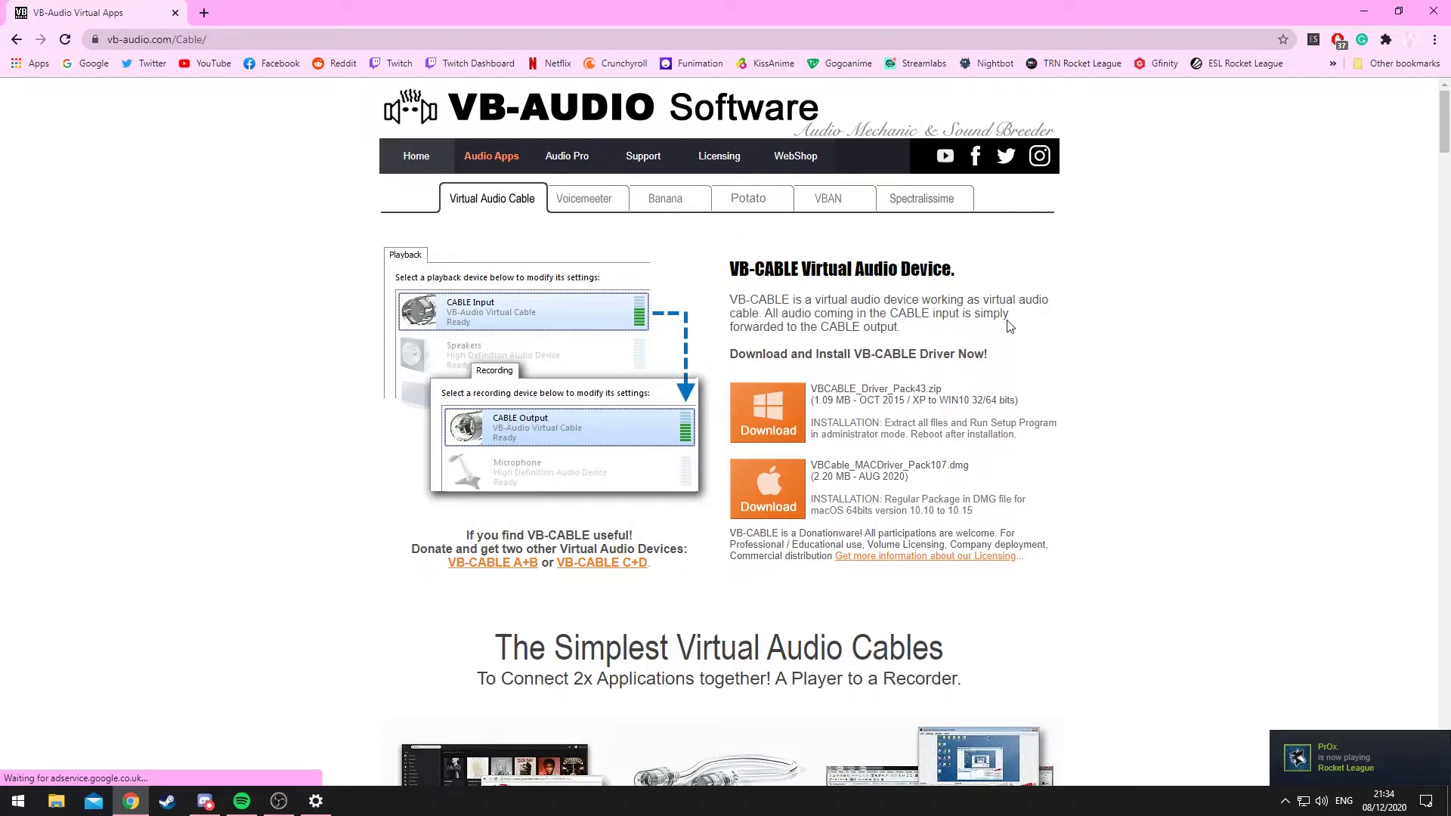
left_click(1364, 12)
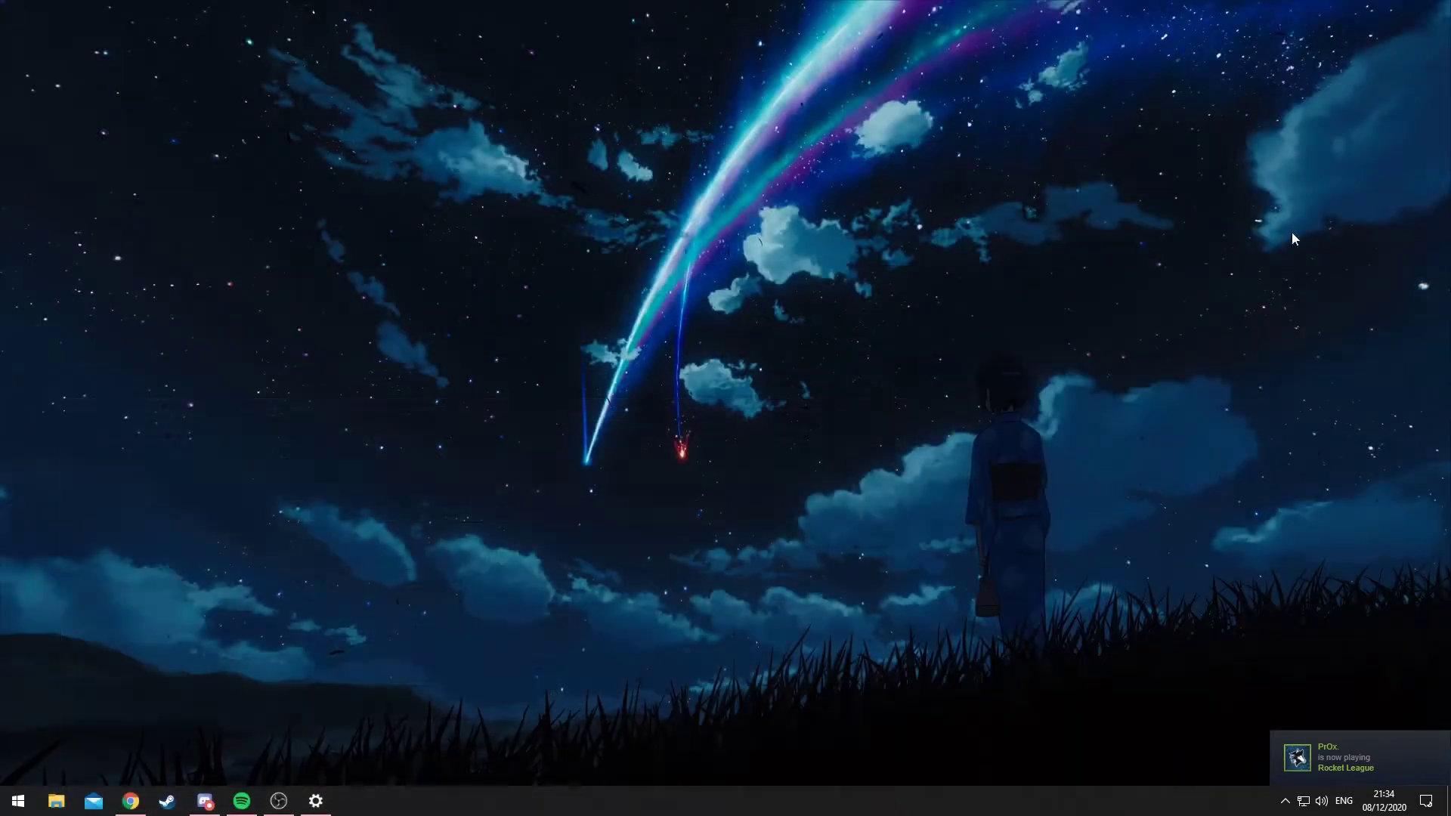
Place the VBCABLE_Driver_Pack43 folder on the desktop, browse its 27 files, and close it.
left_click_drag(783, 291, 728, 413)
double_click(728, 412)
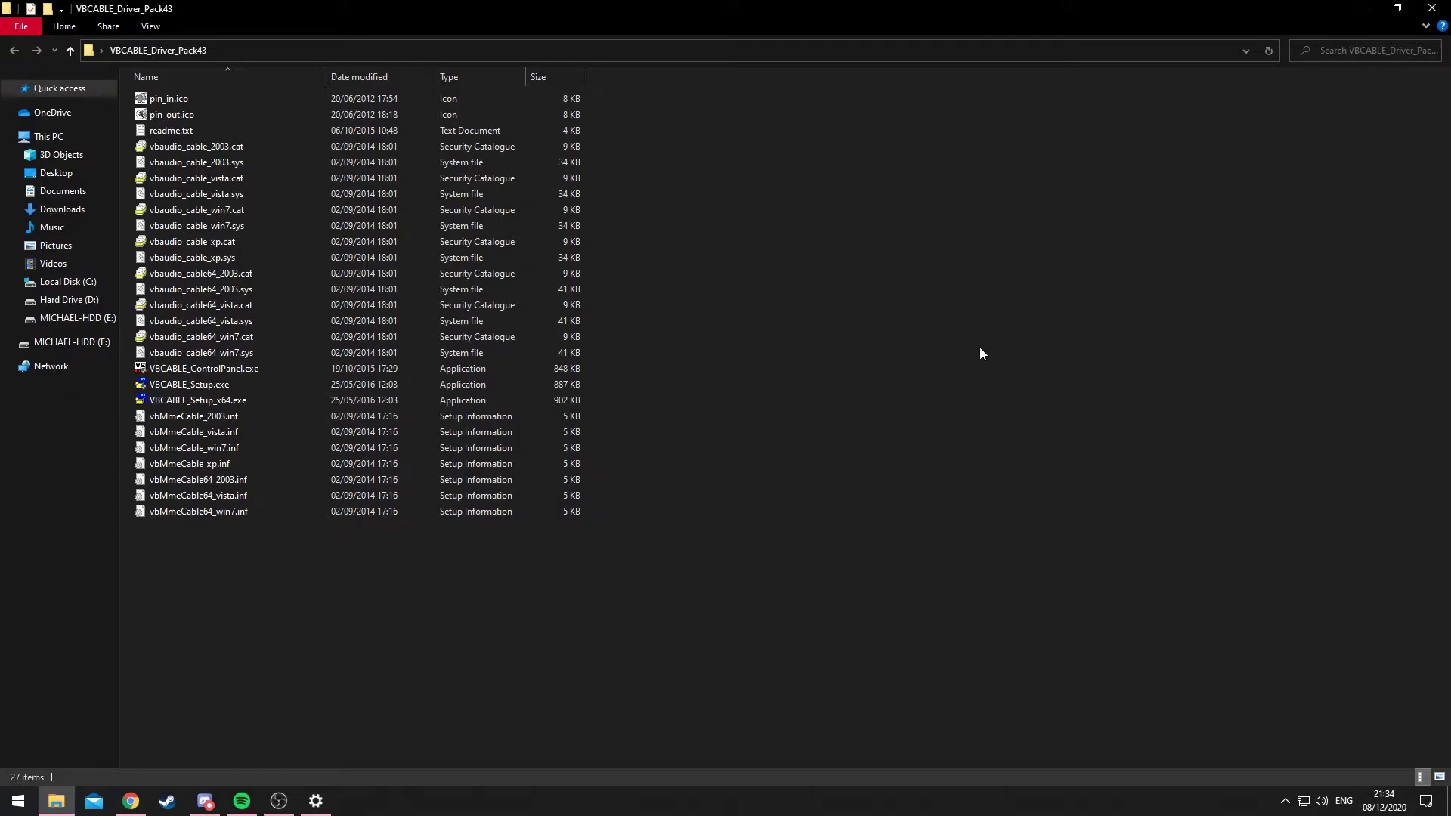
left_click(1430, 7)
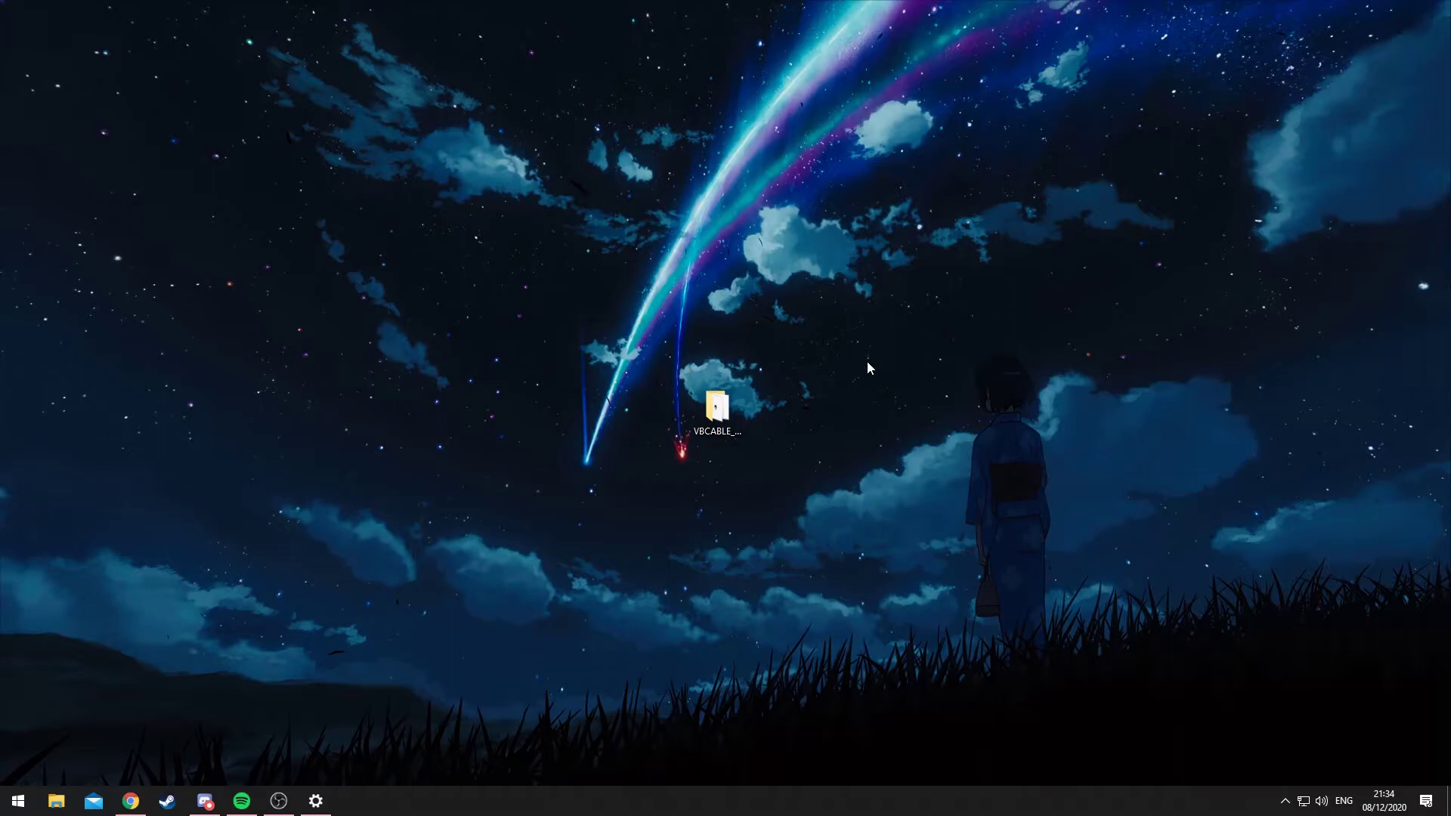
left_click(329, 799)
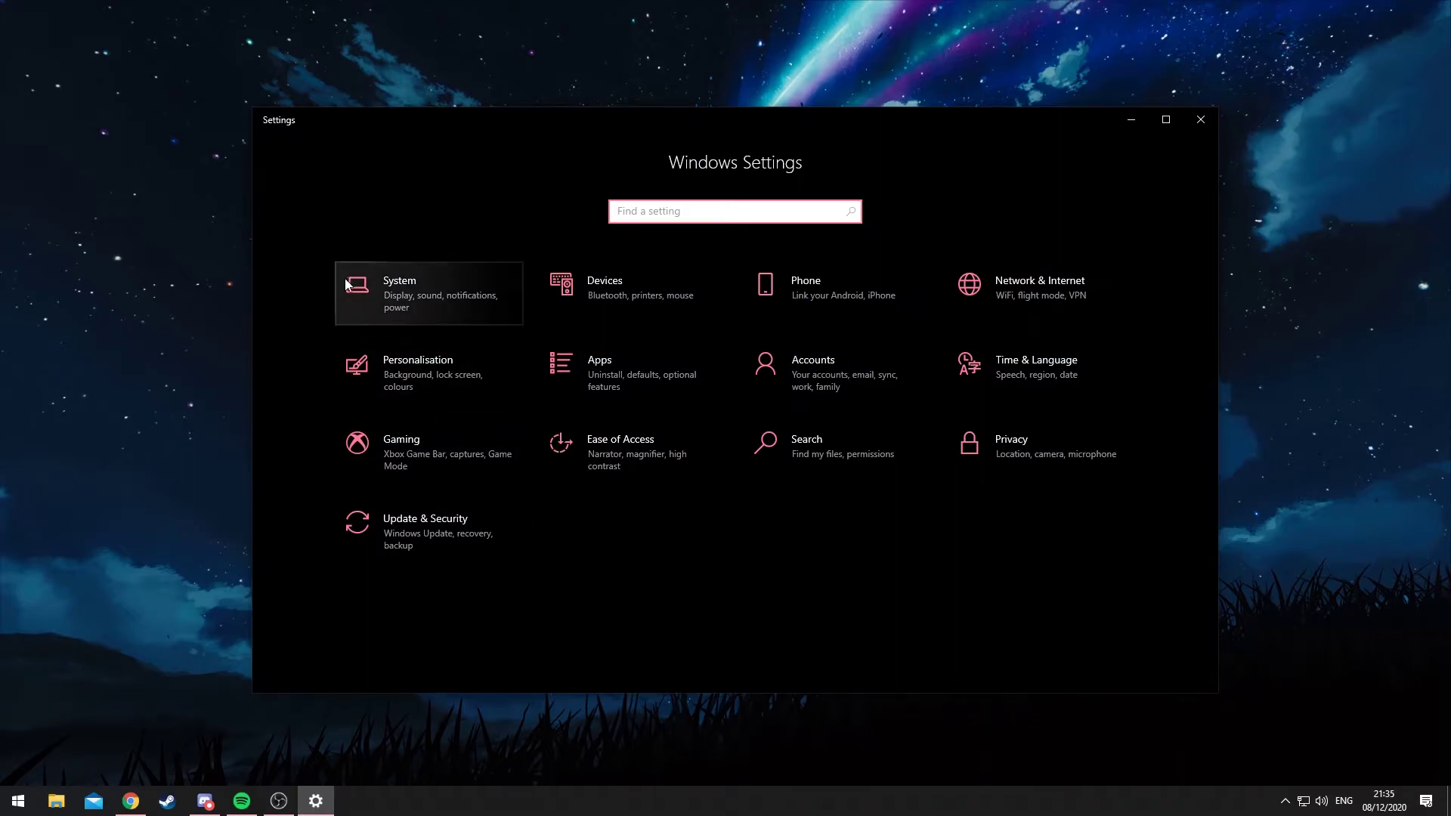
Open the classic Sound panel, confirm CABLE Input is default playback, and list recording devices.
left_click(379, 294)
left_click(348, 316)
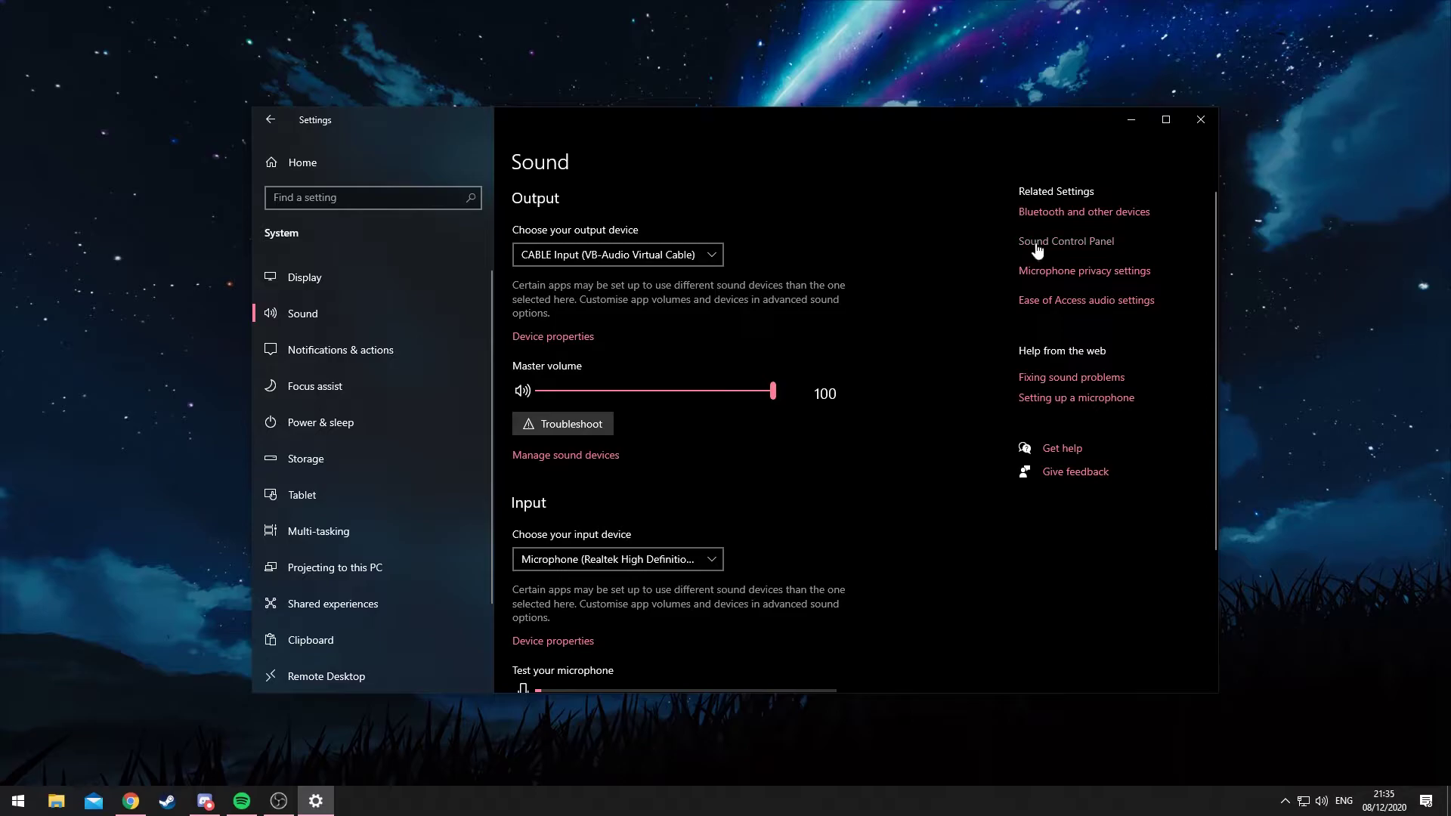
left_click(1037, 245)
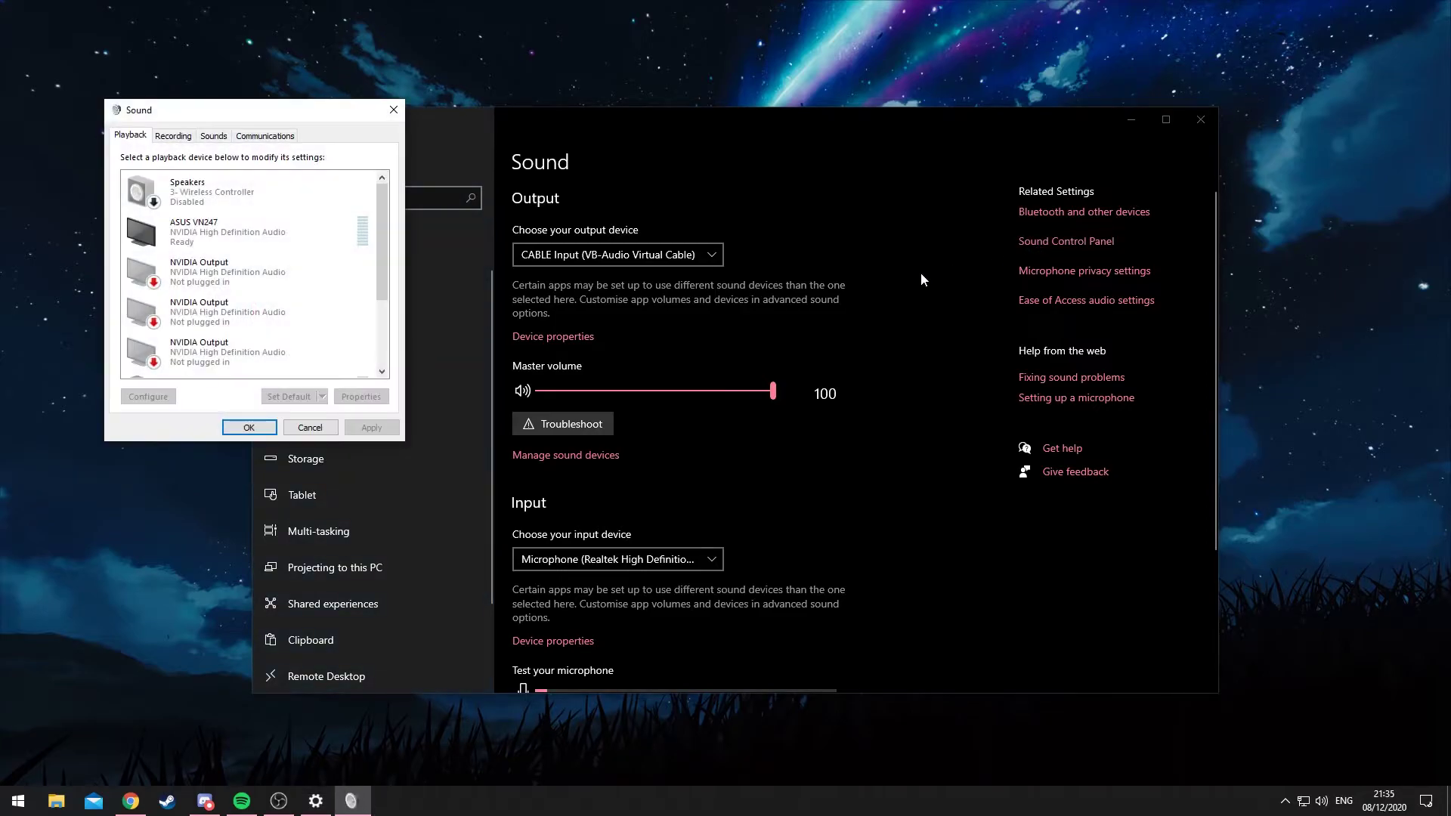
left_click_drag(317, 121, 747, 210)
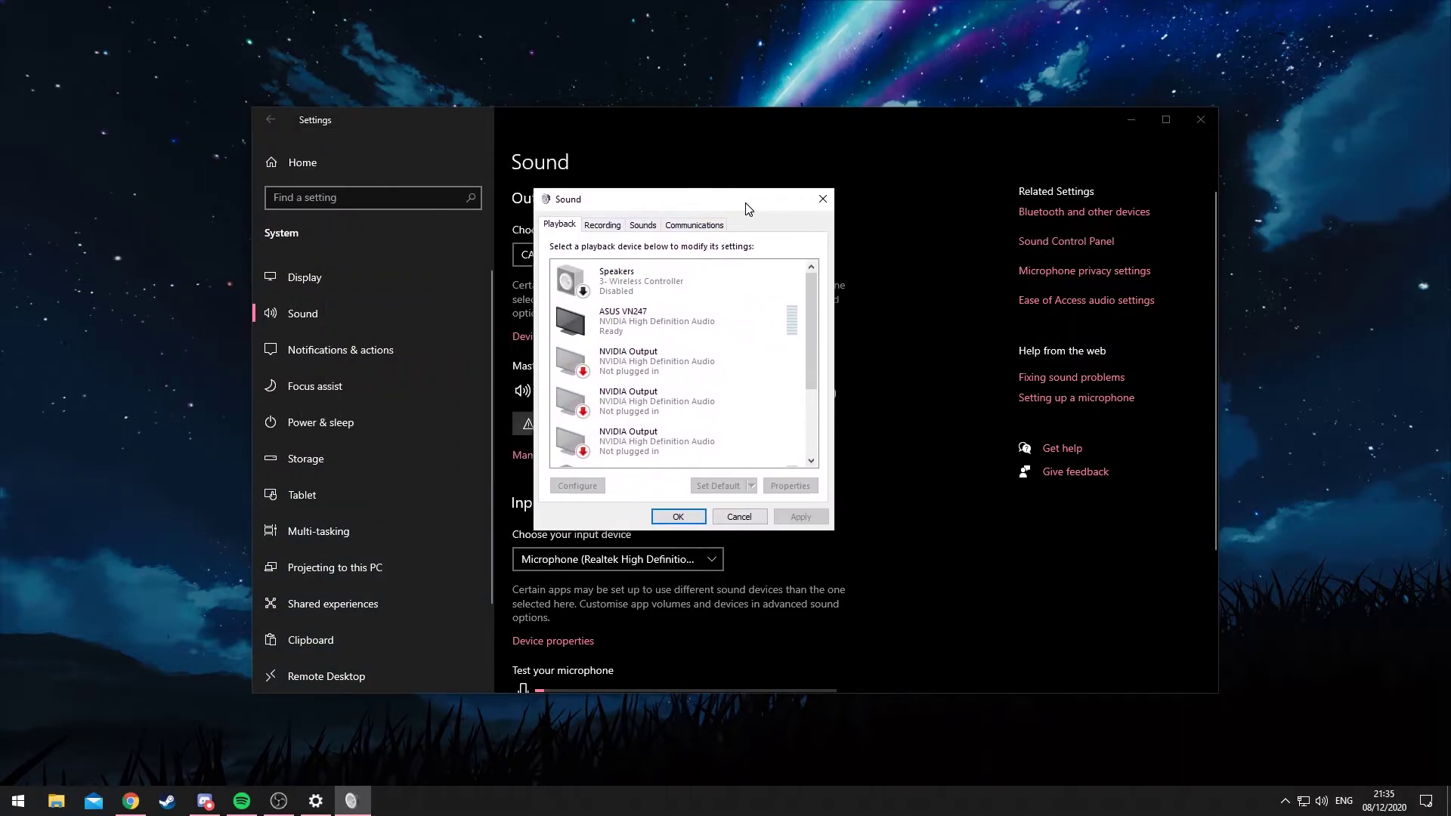
scroll(723, 303, "down", 2)
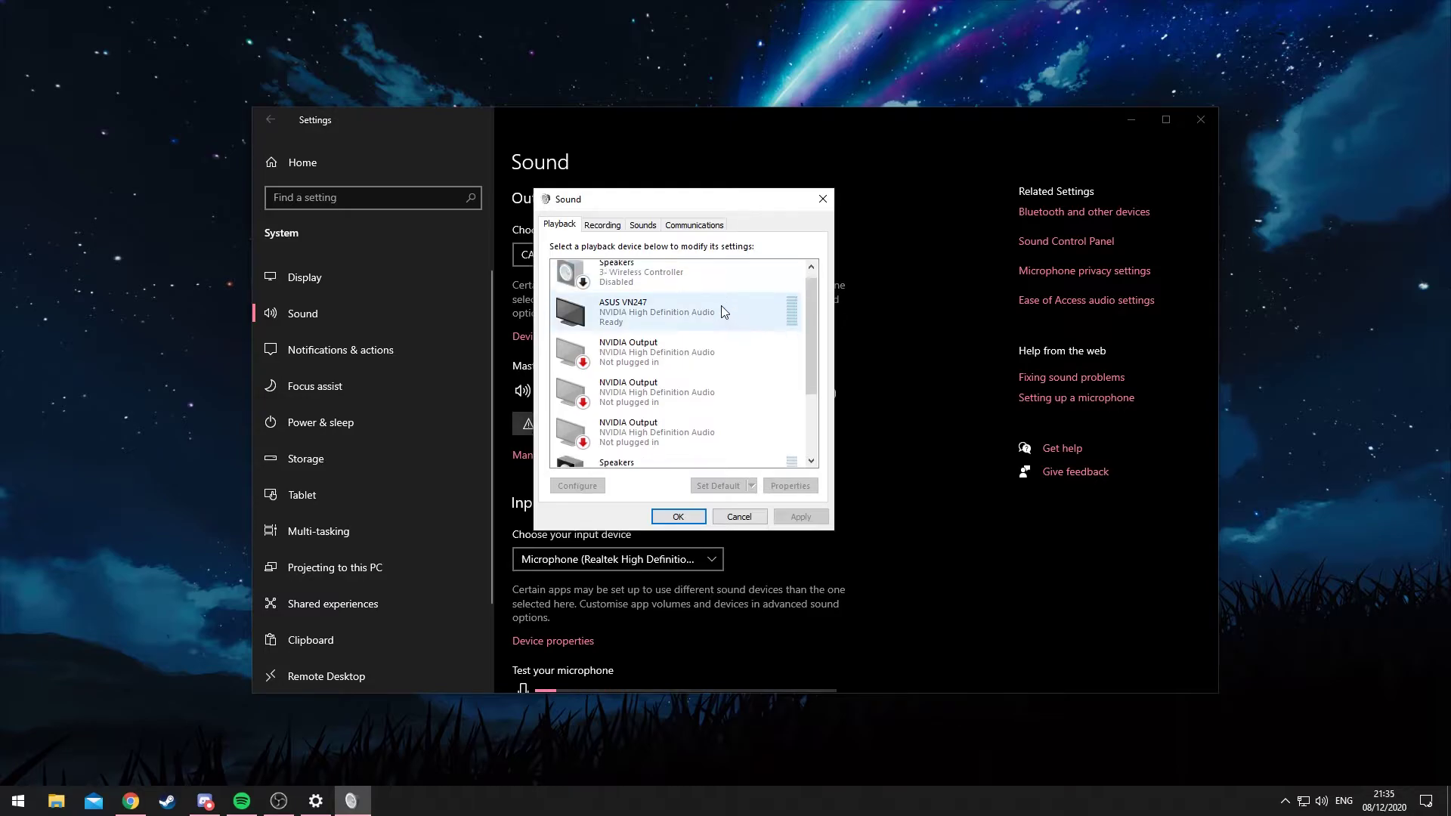
scroll(722, 310, "down", 3)
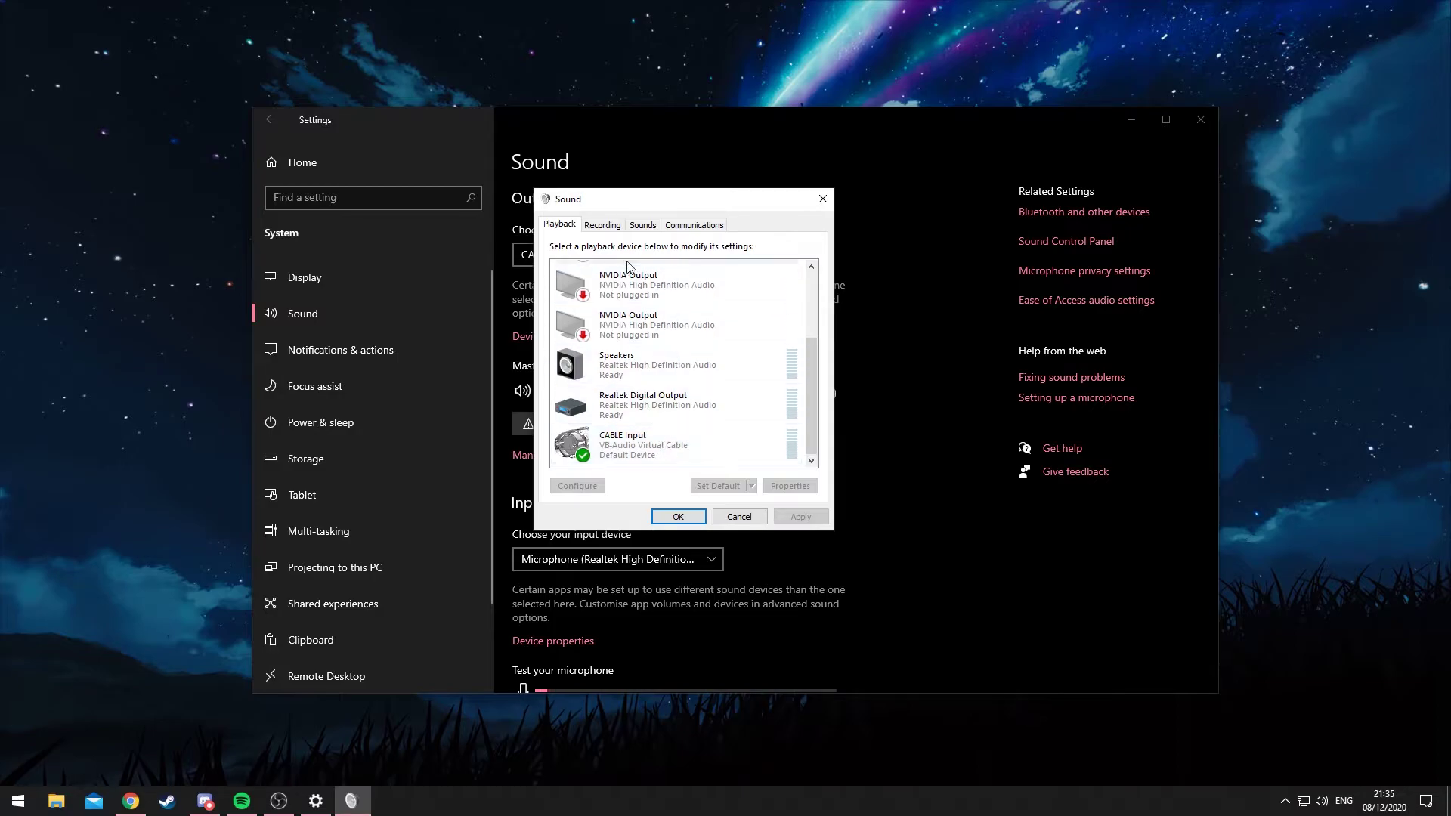
left_click(603, 229)
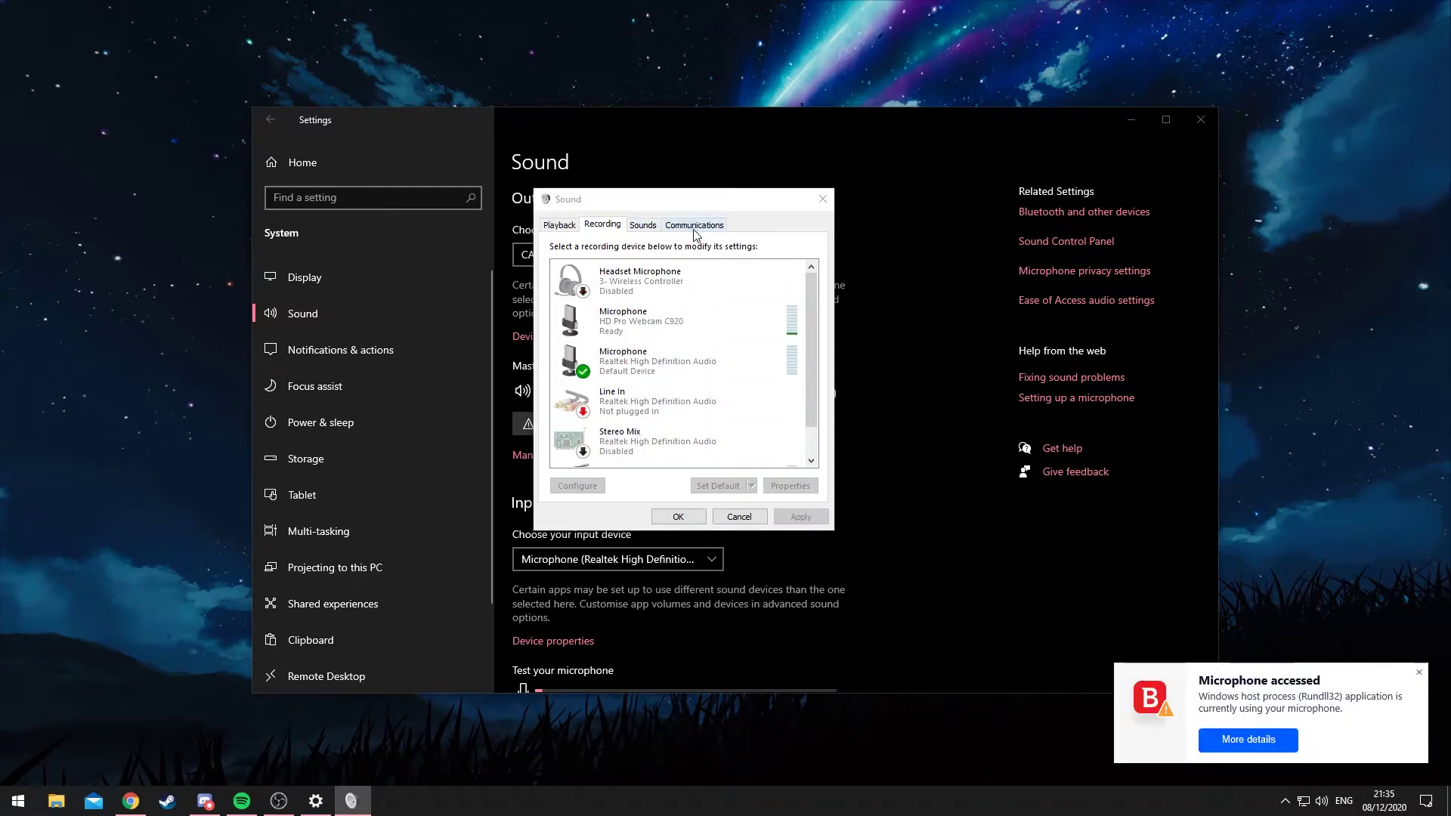
Make CABLE Output play through Speakers (Realtek High Definition Audio) via Listen to this device.
left_click(1420, 672)
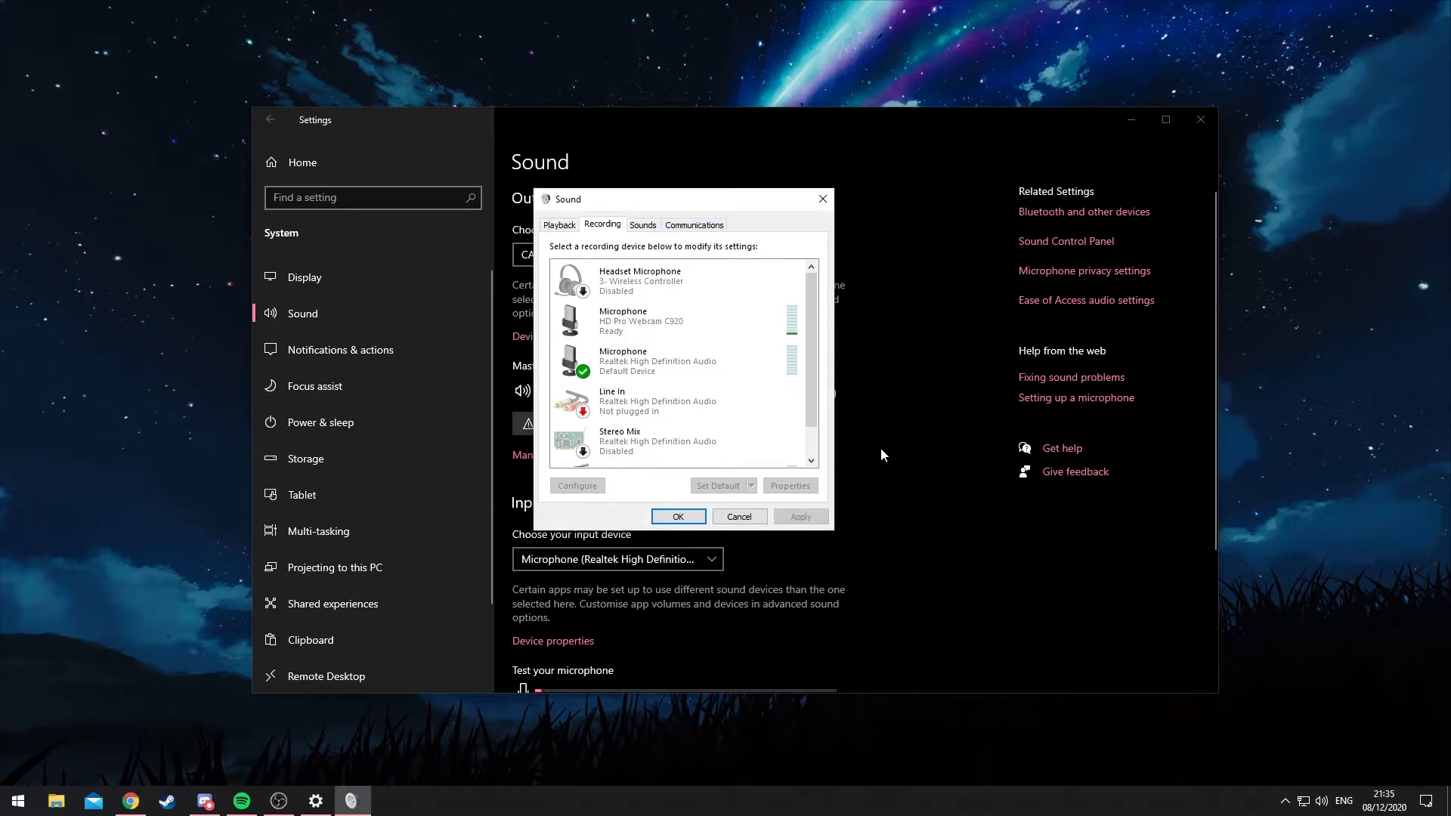
scroll(658, 325, "down", 1)
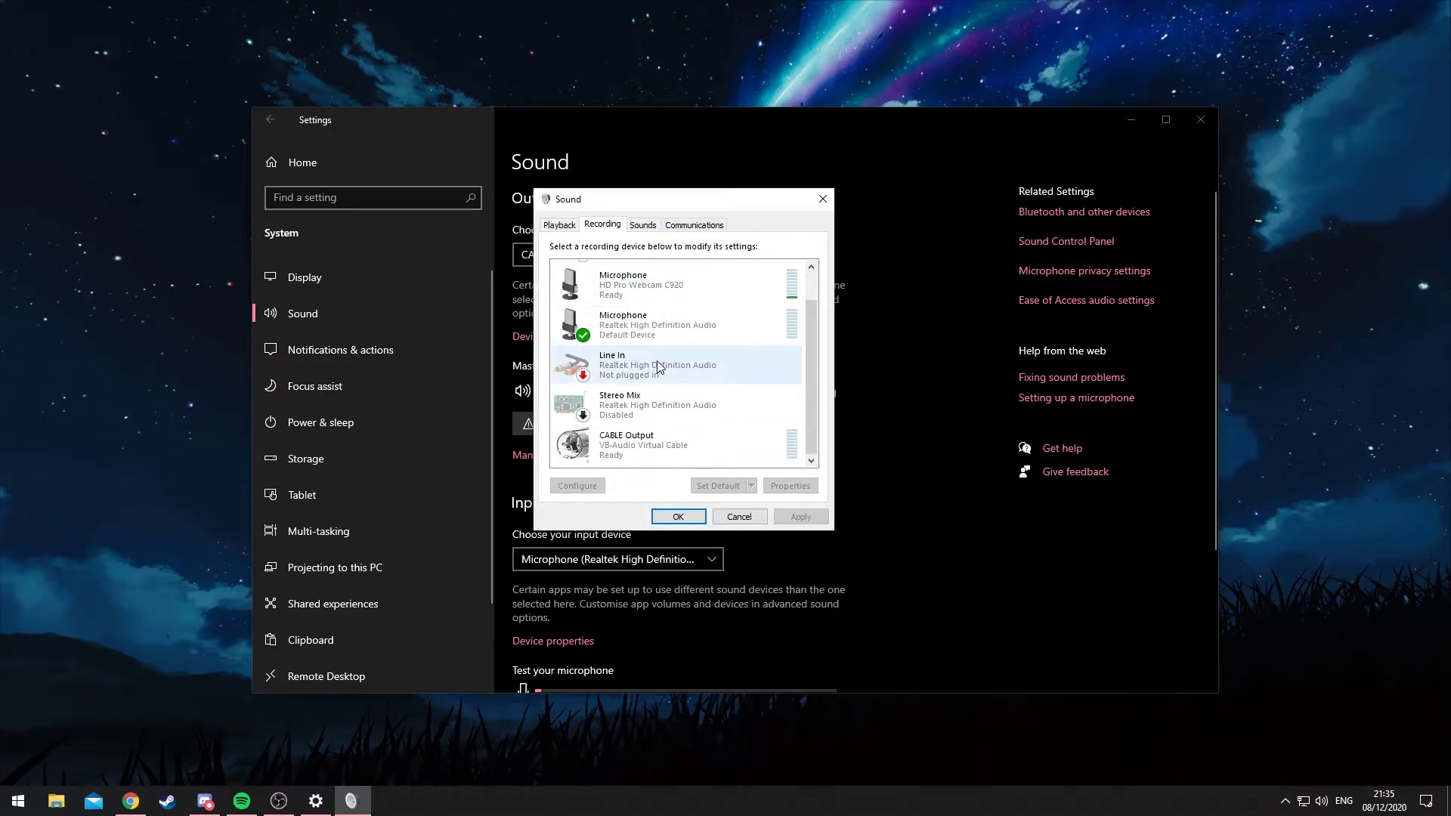
double_click(643, 448)
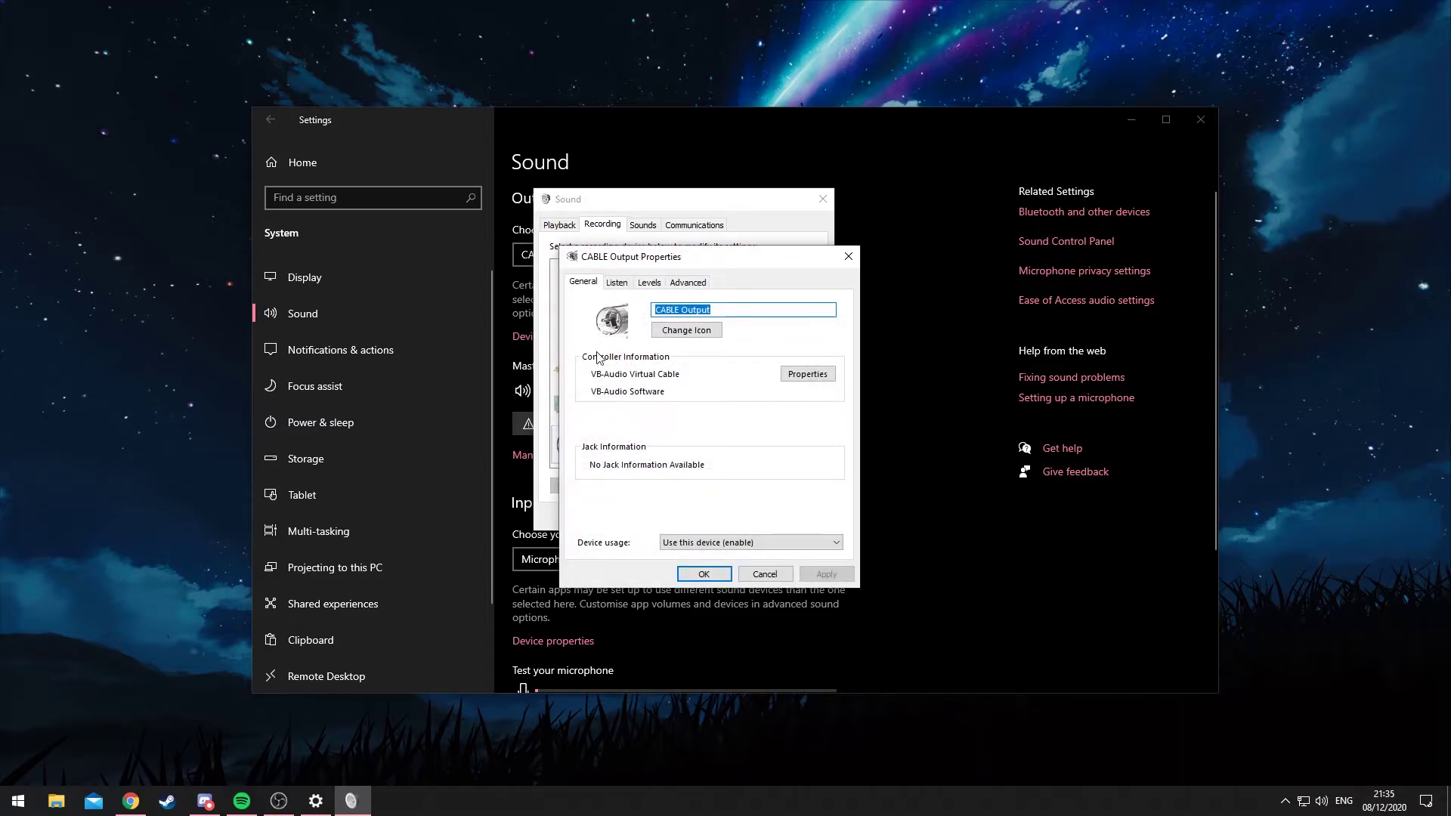
left_click(616, 285)
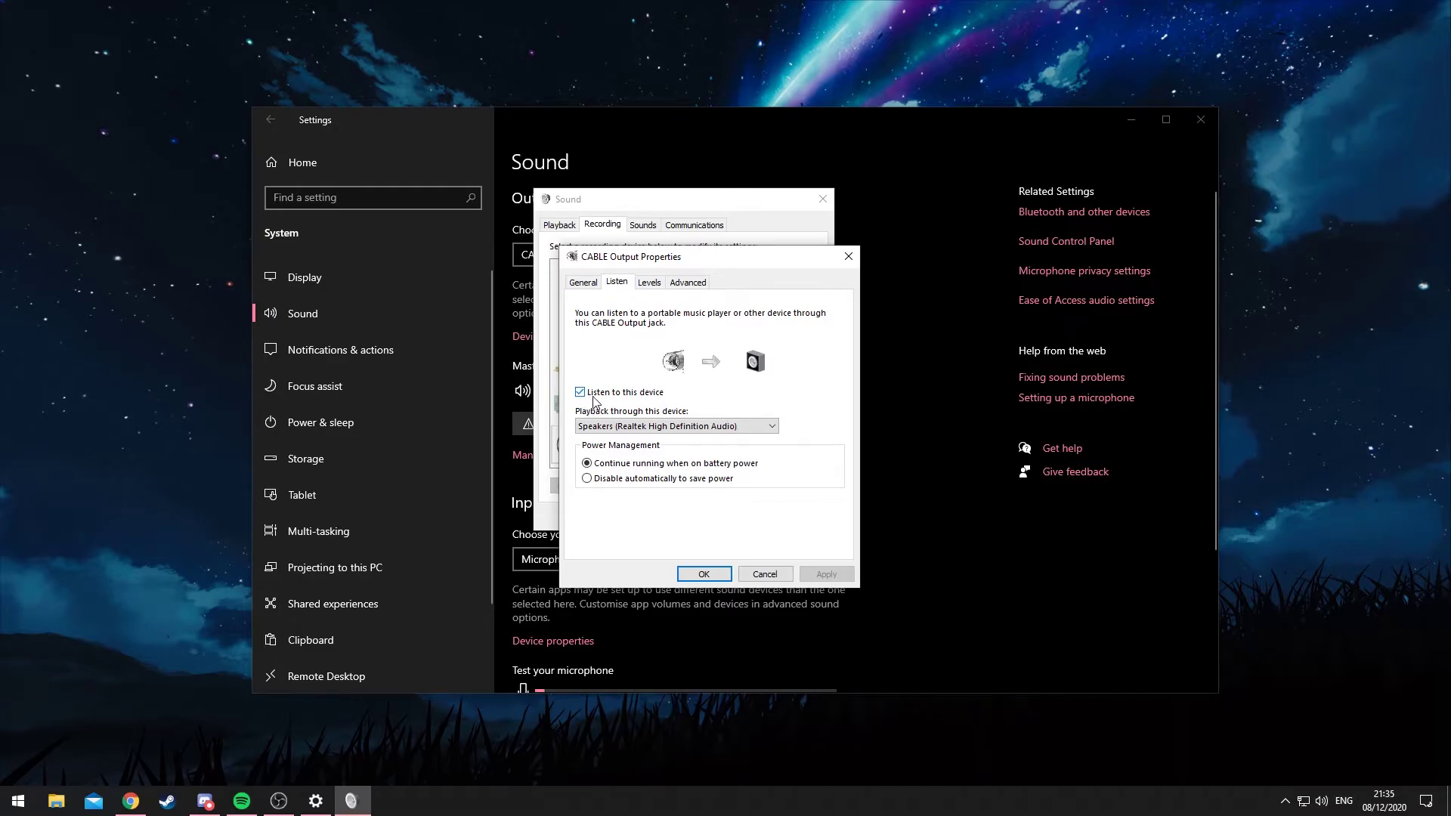
left_click(663, 428)
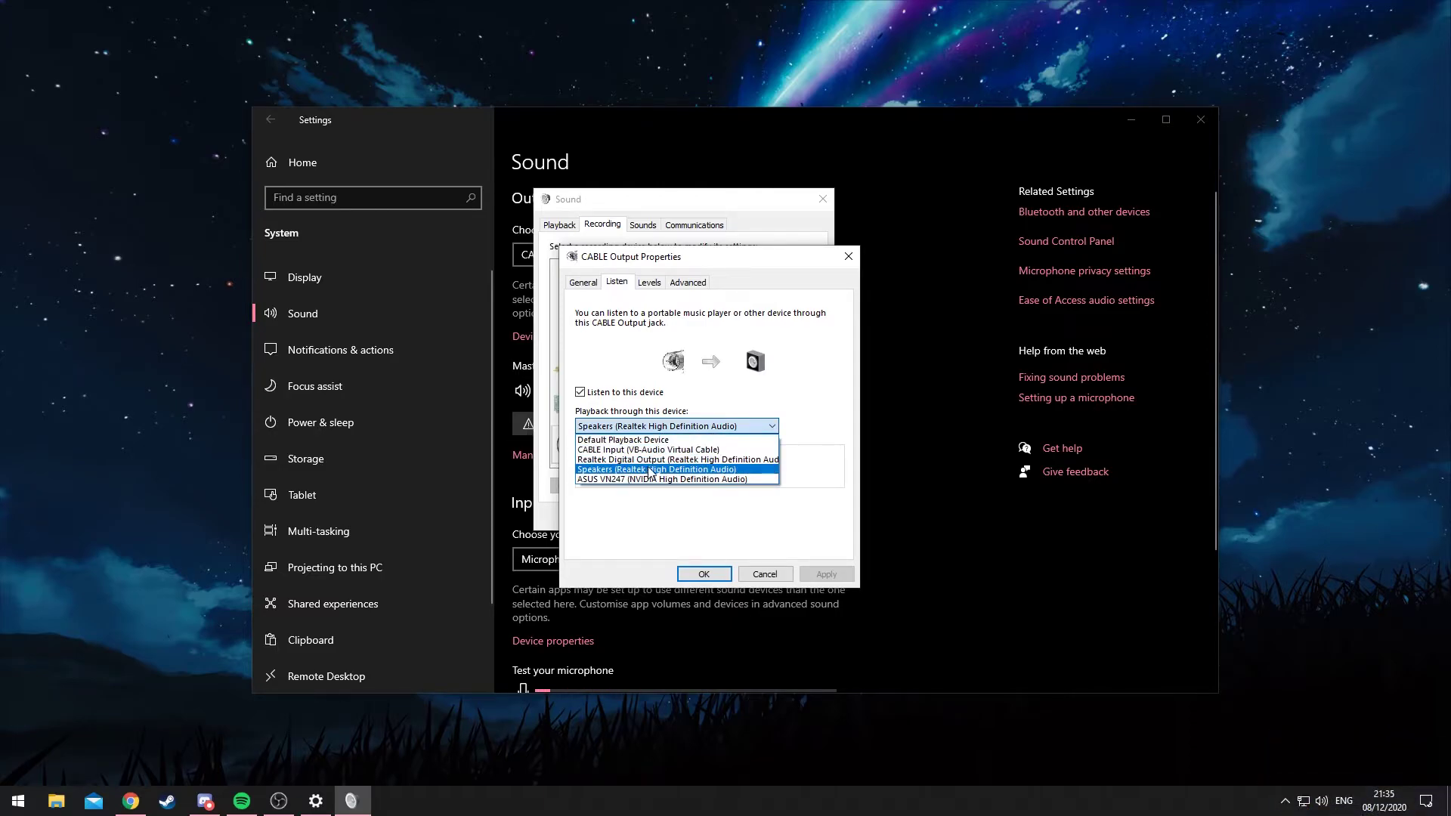
left_click(753, 427)
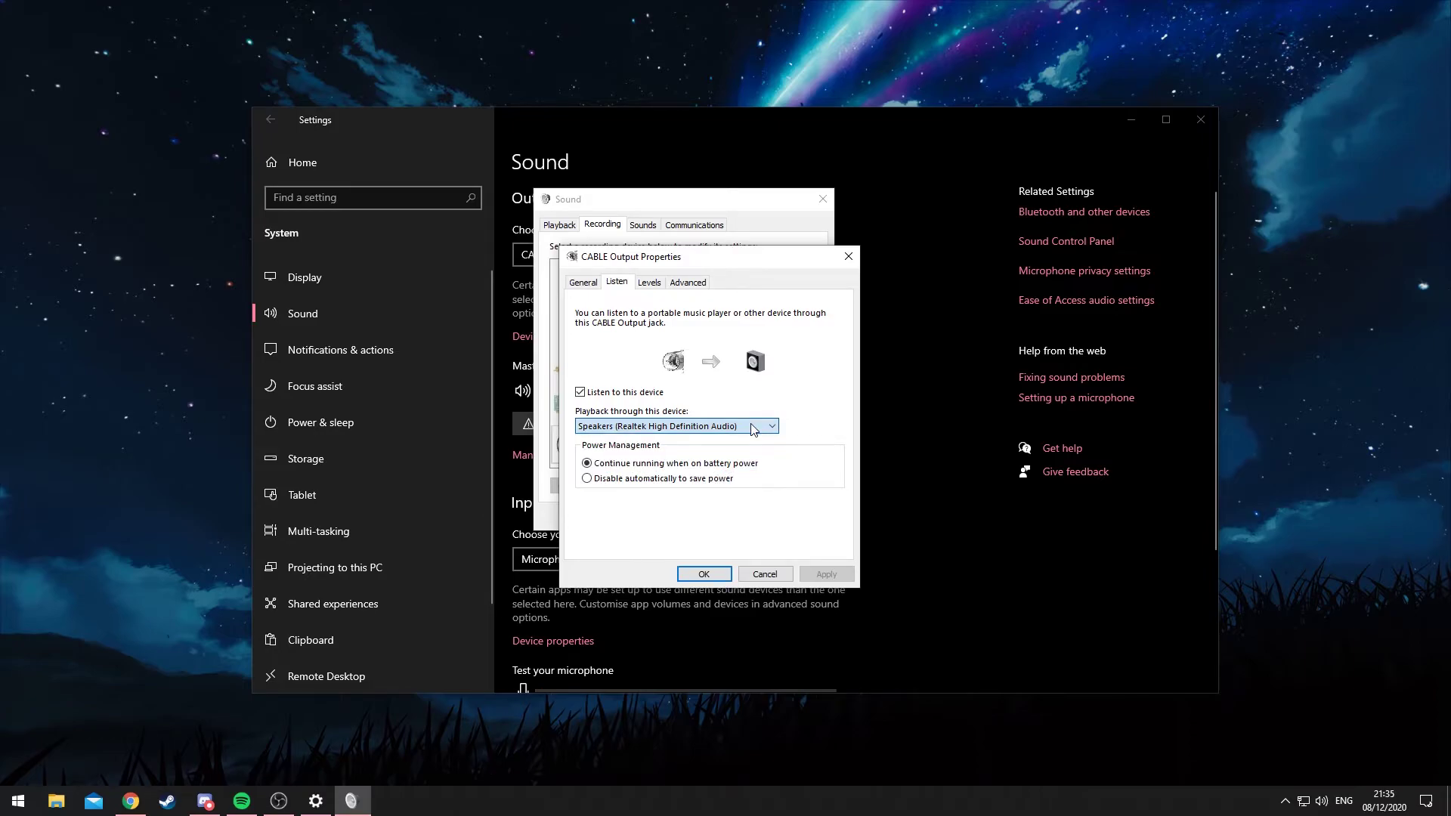
left_click(658, 286)
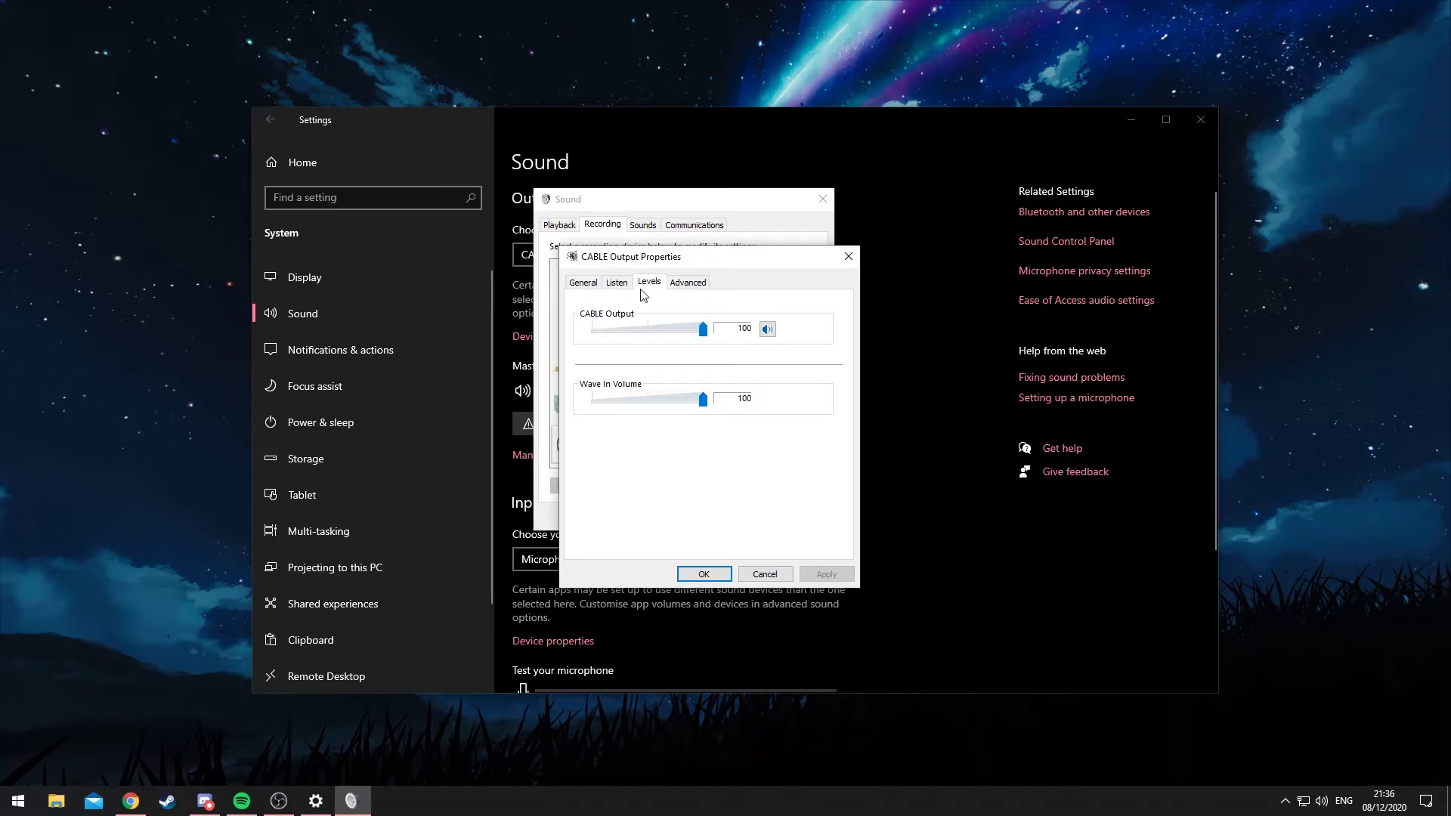
left_click(848, 256)
Check the Realtek Speakers levels, then close the Sound control panel and bring up OBS Studio.
left_click(559, 224)
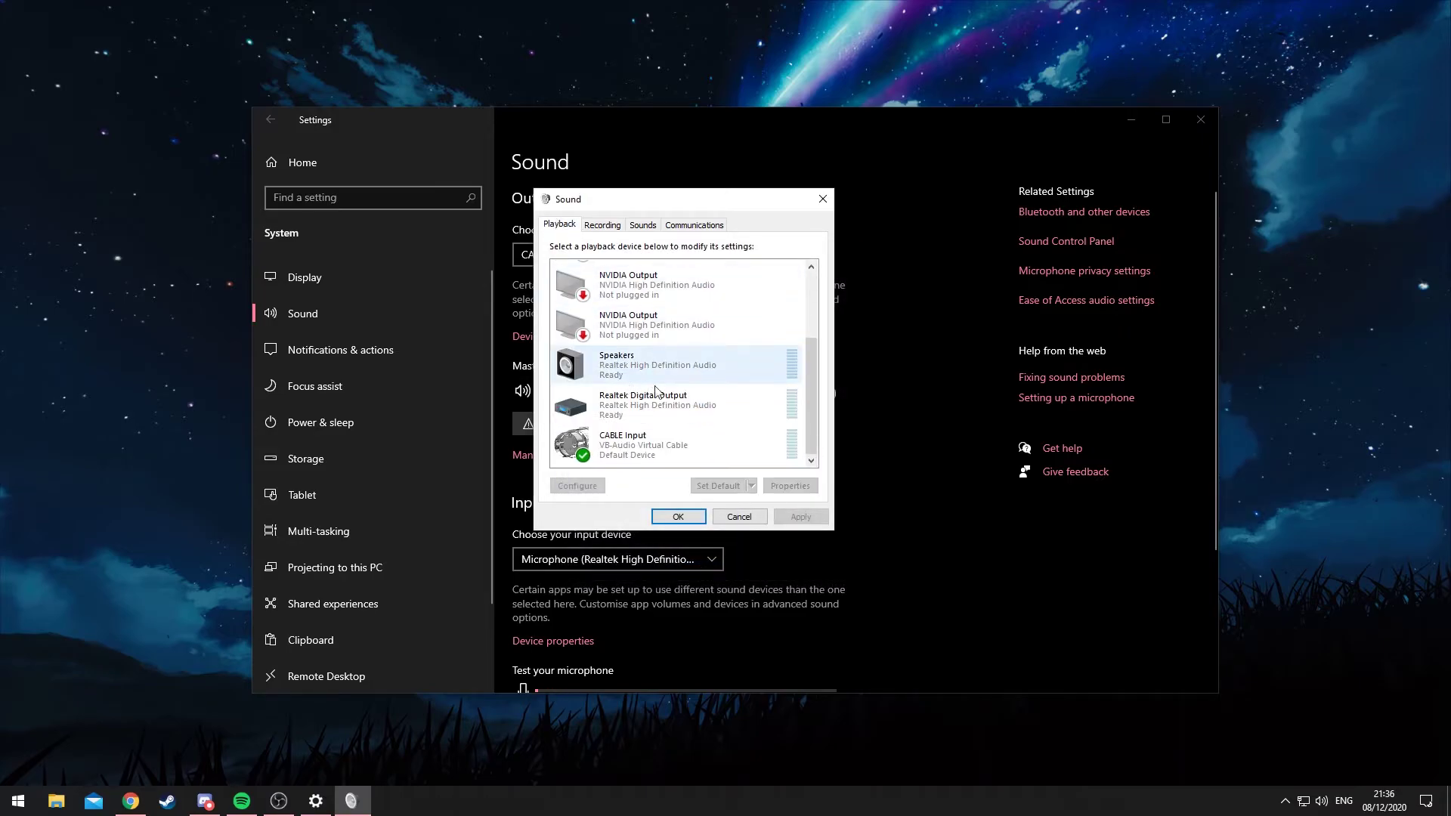
scroll(703, 415, "up", 3)
scroll(703, 416, "up", 2)
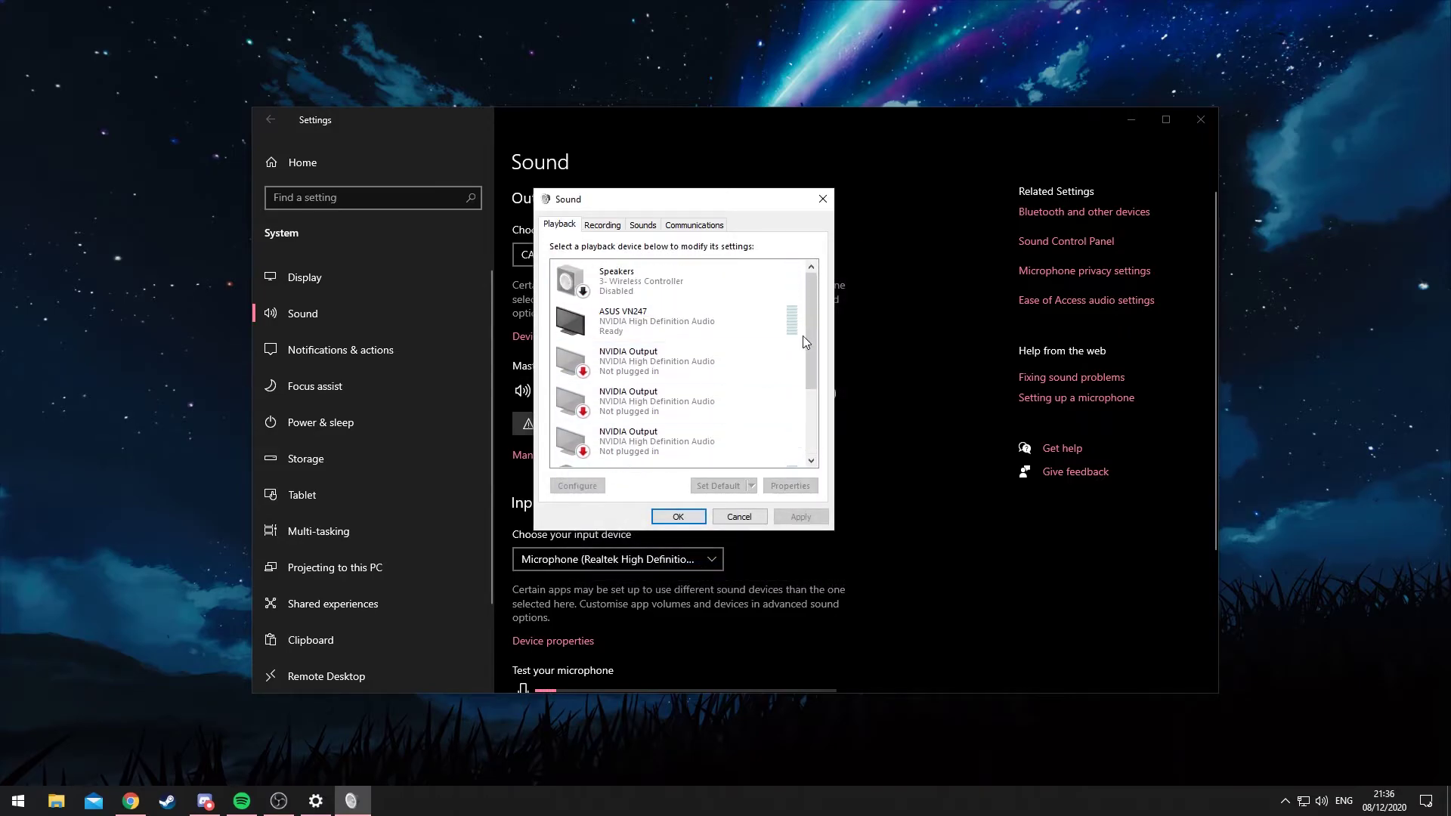
left_click_drag(808, 333, 815, 416)
double_click(746, 370)
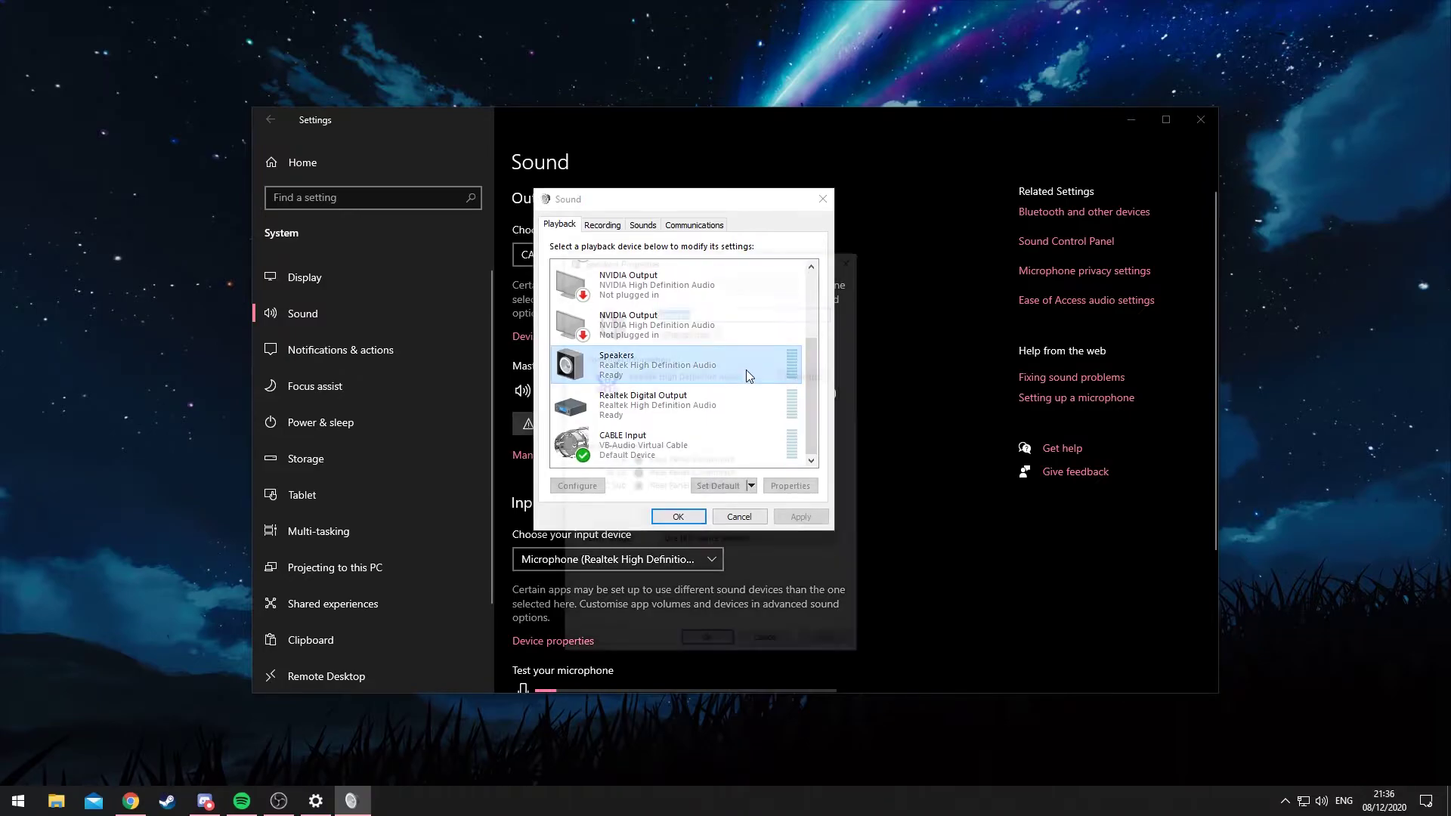
left_click(621, 286)
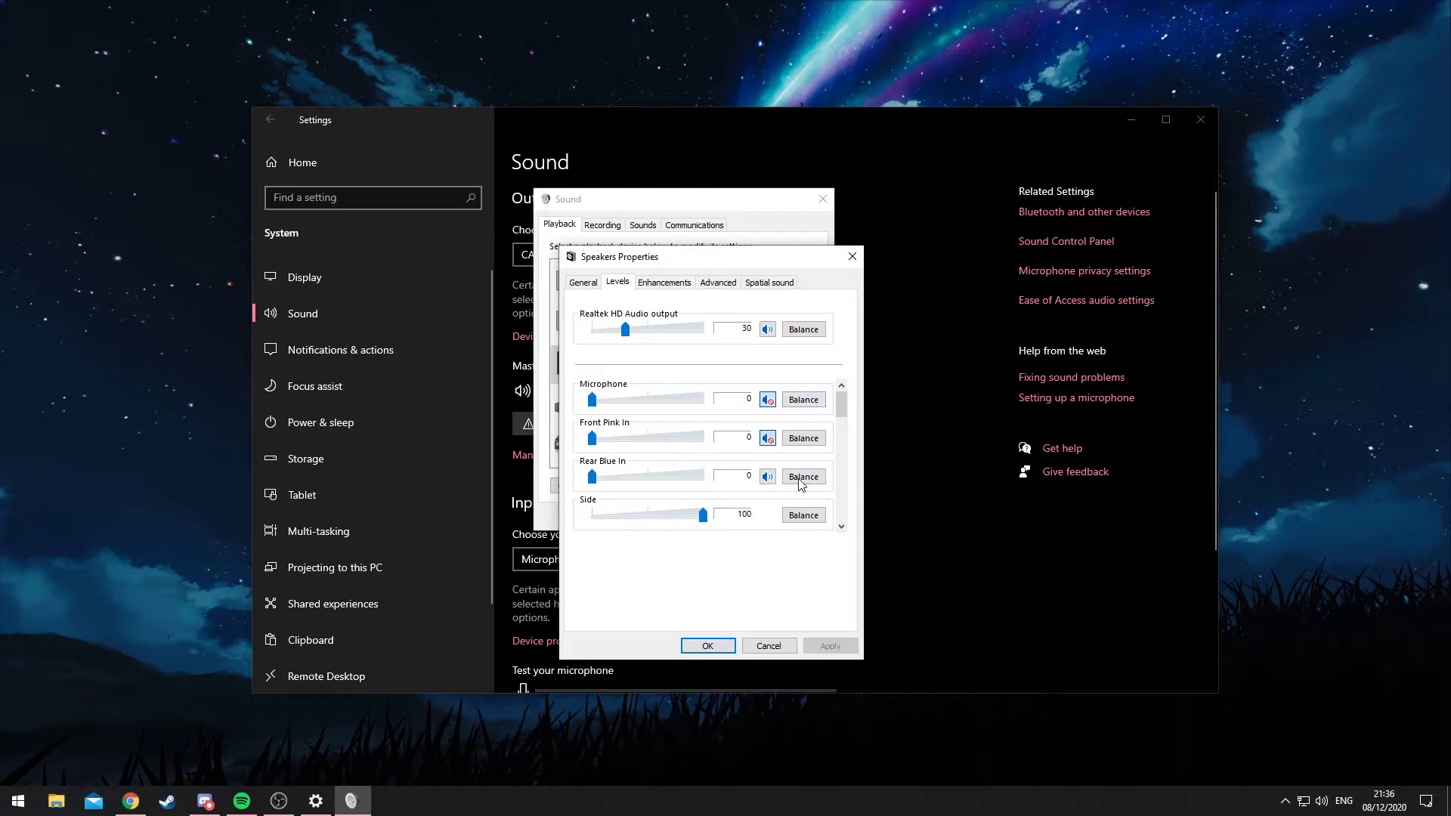
left_click(708, 646)
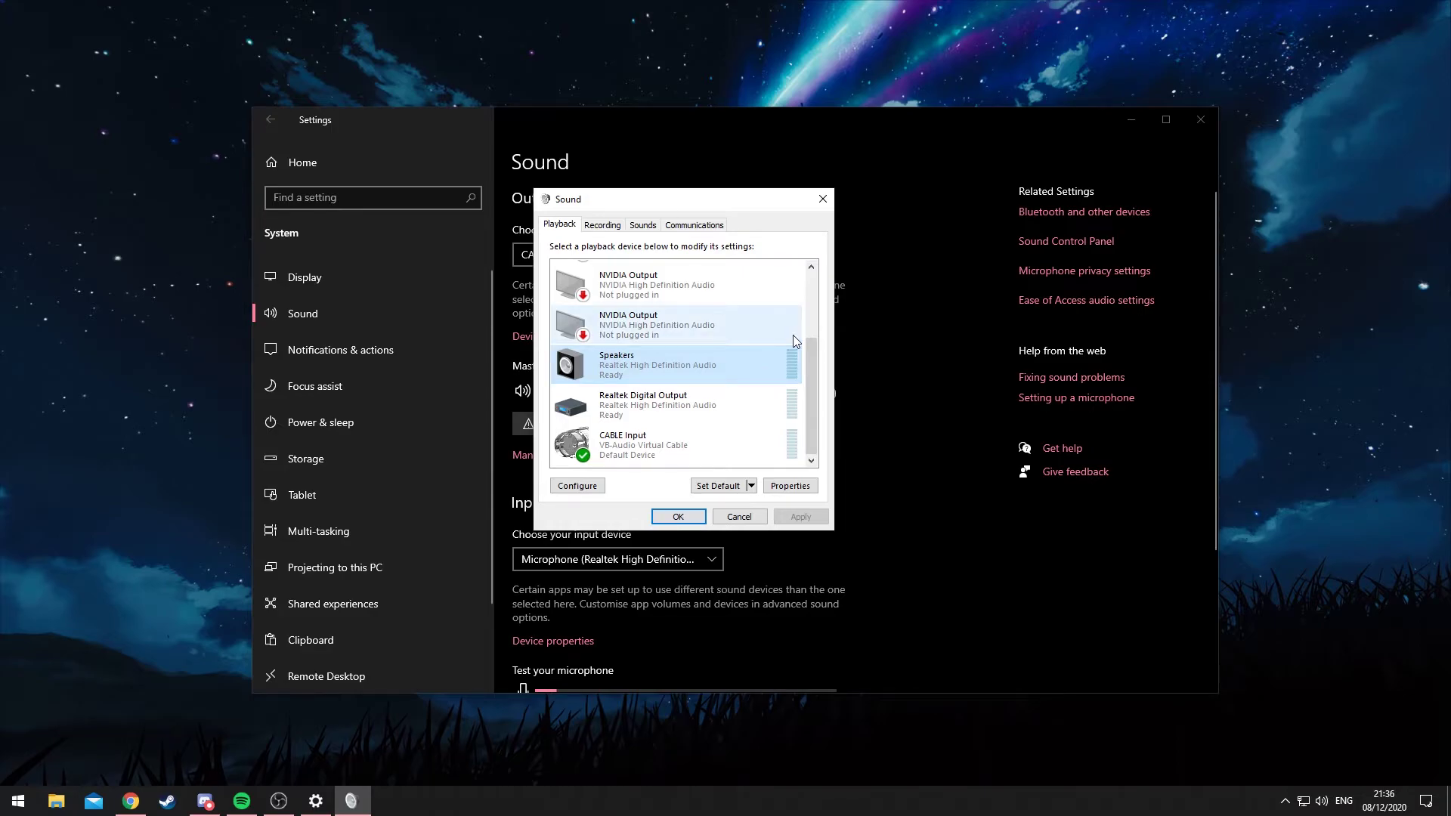
left_click(823, 198)
left_click(279, 801)
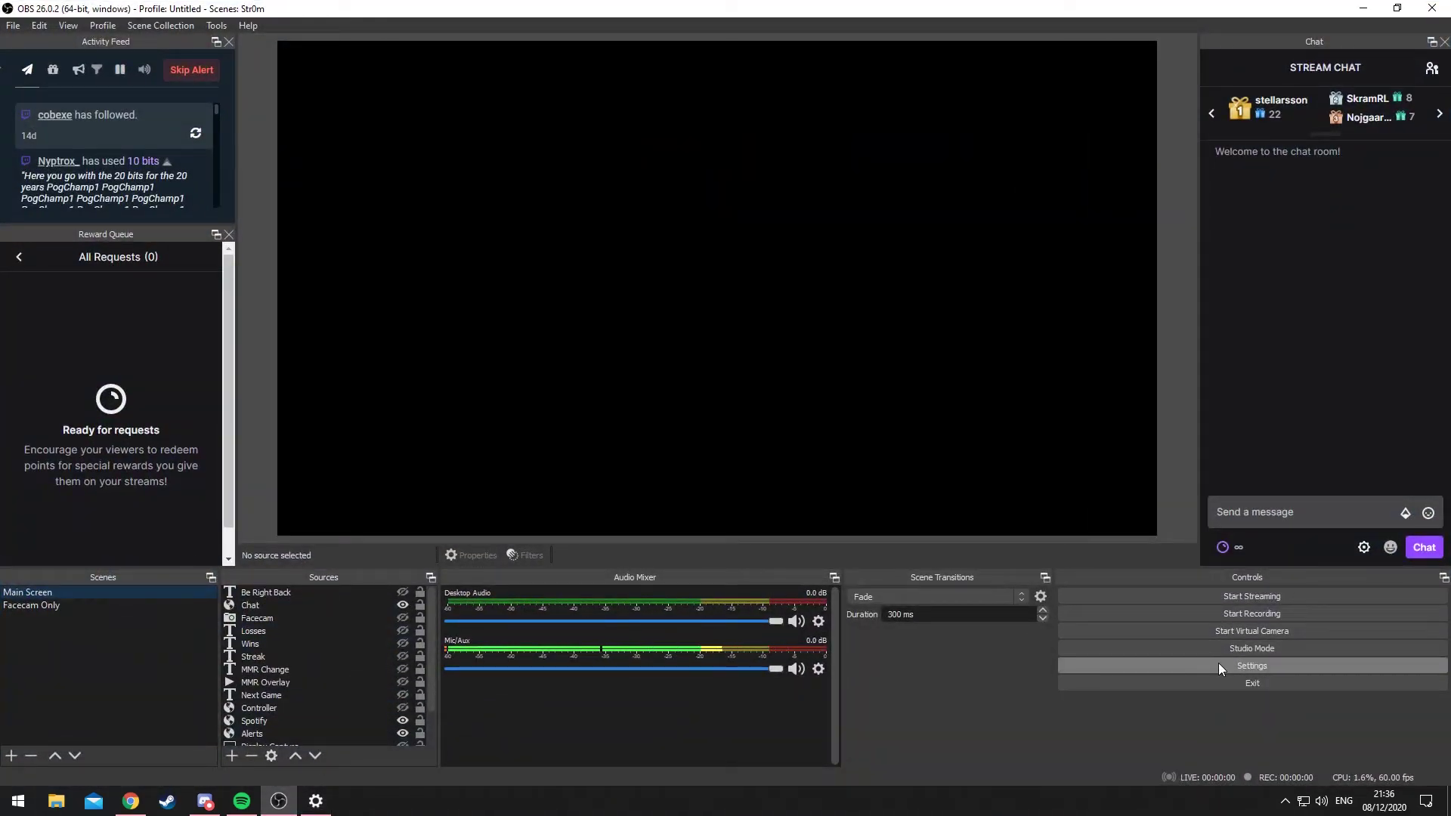
Confirm OBS Desktop Audio uses CABLE Input (VB-Audio Virtual Cable) and save the audio settings.
left_click(1219, 666)
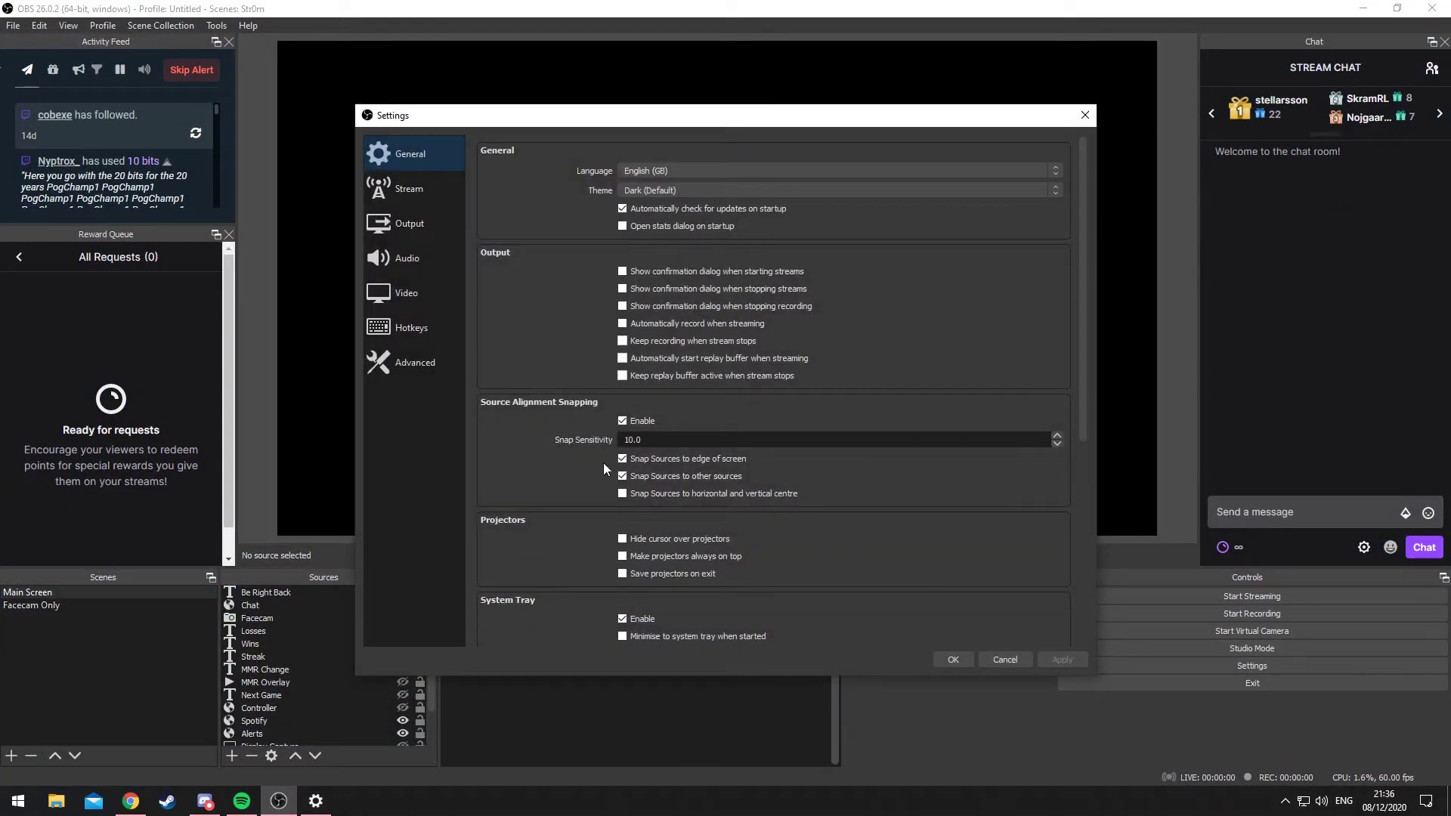
left_click(399, 261)
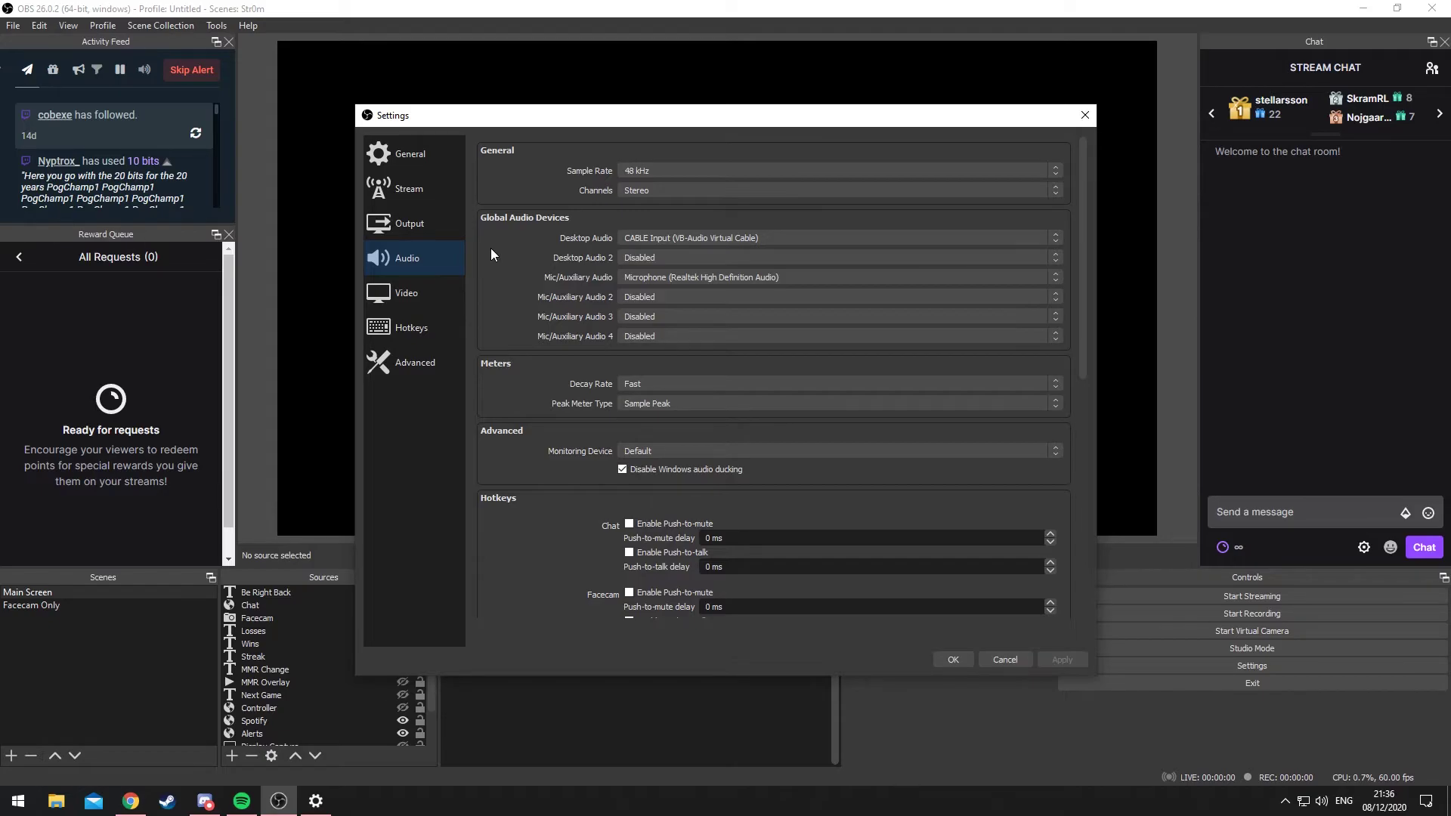
left_click(952, 659)
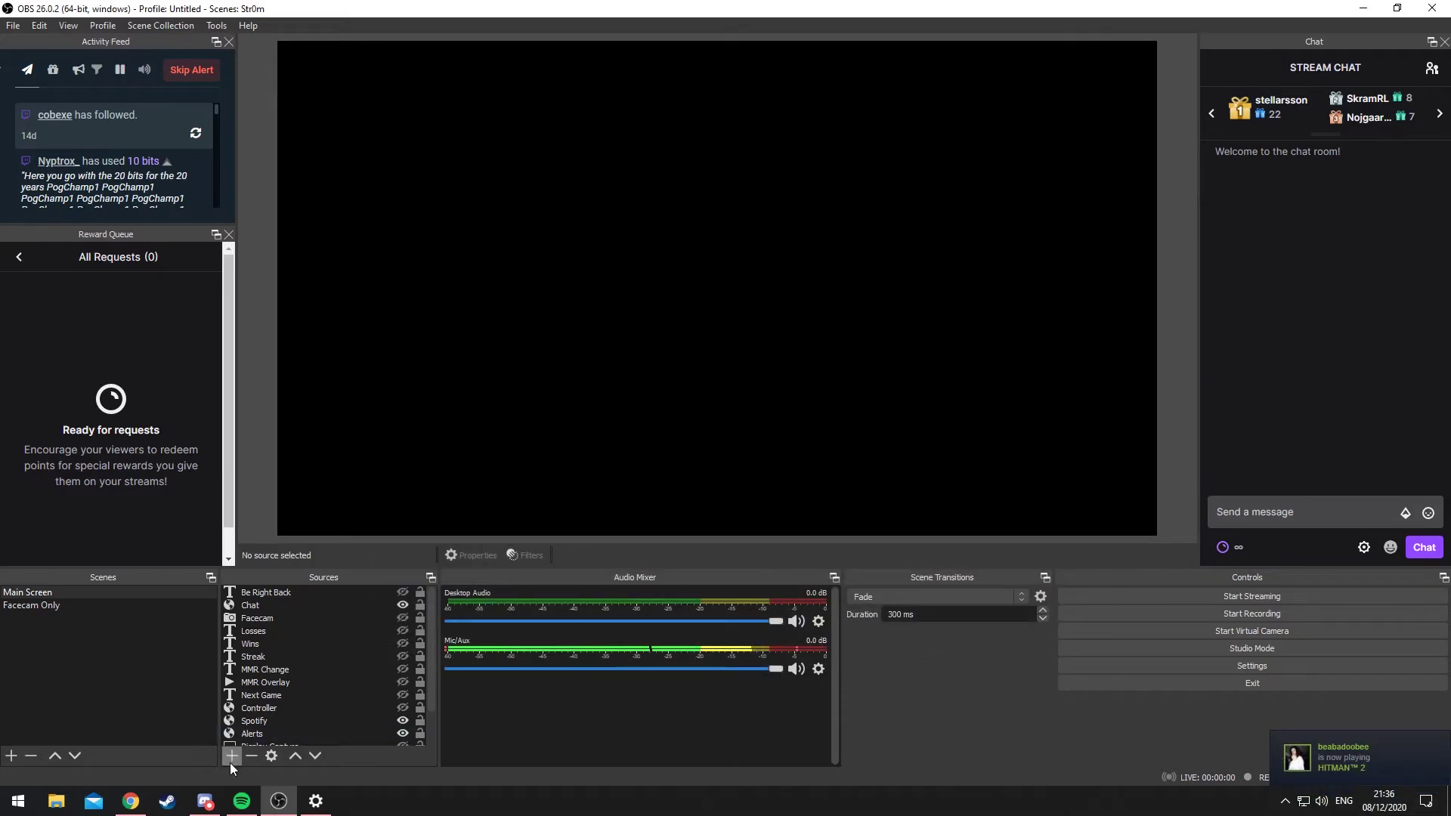
left_click(205, 801)
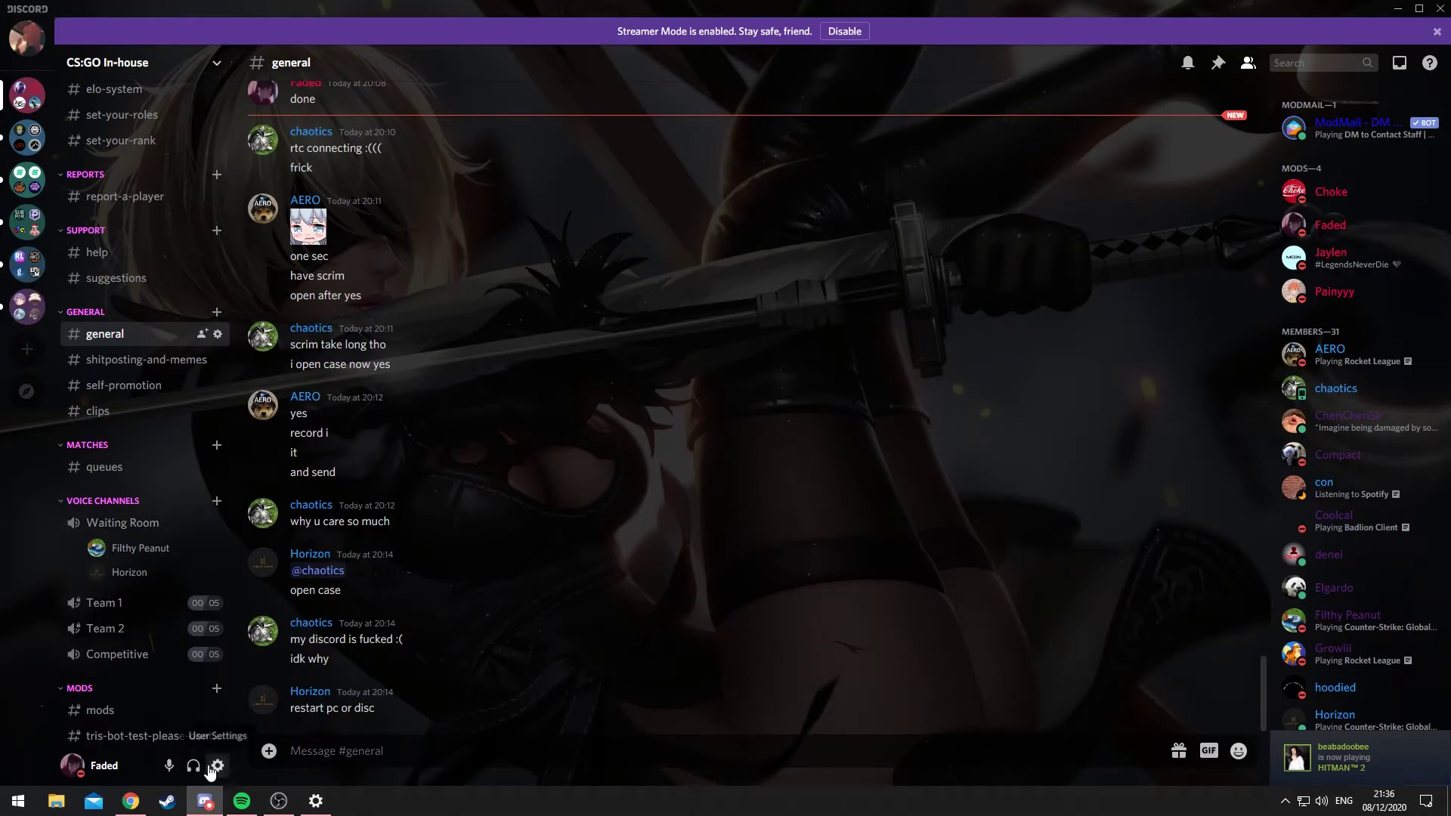
Set Discord's voice Output Device to Speakers (Realtek High Definition Audio) and close settings.
left_click(233, 767)
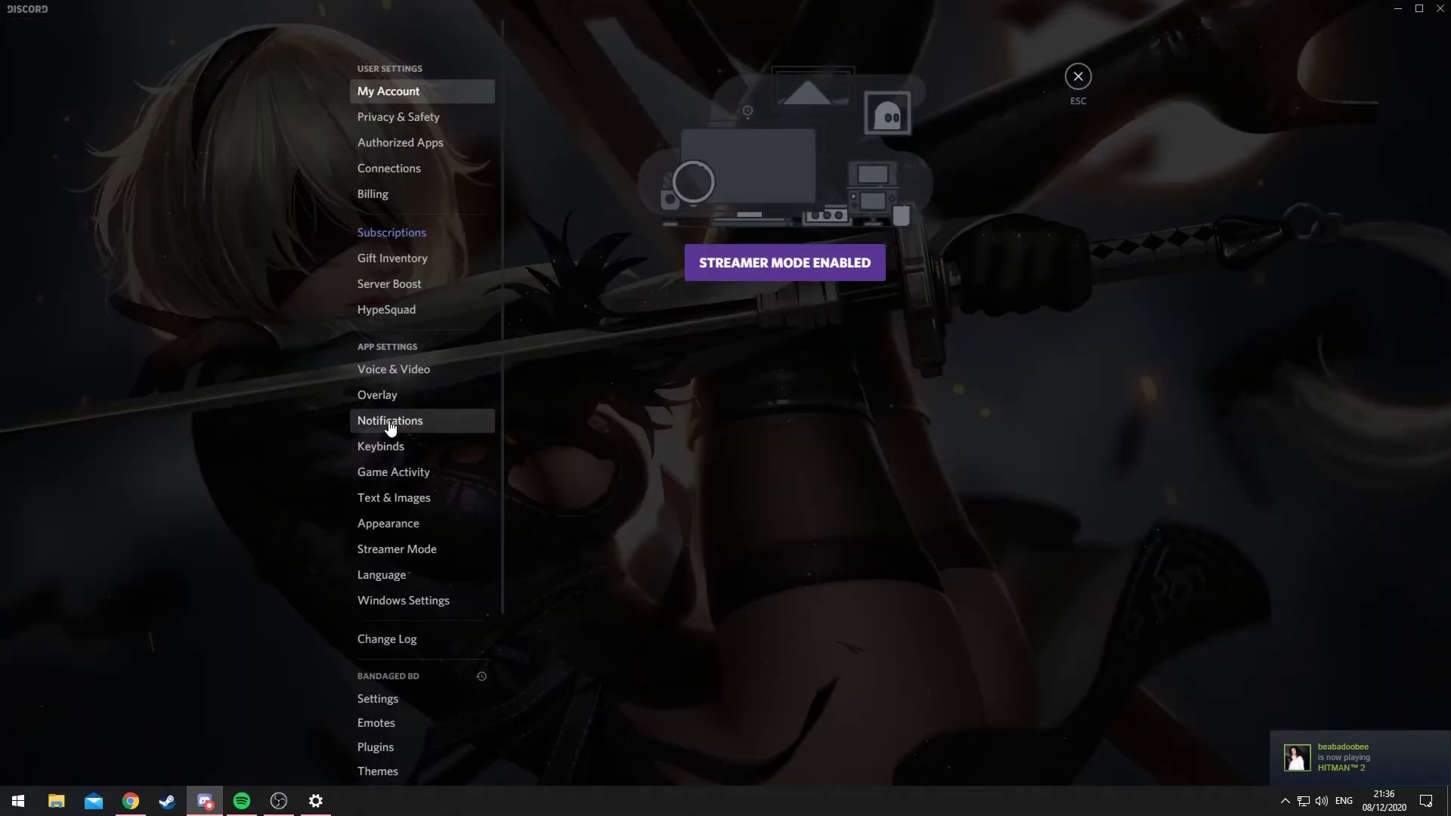
left_click(385, 370)
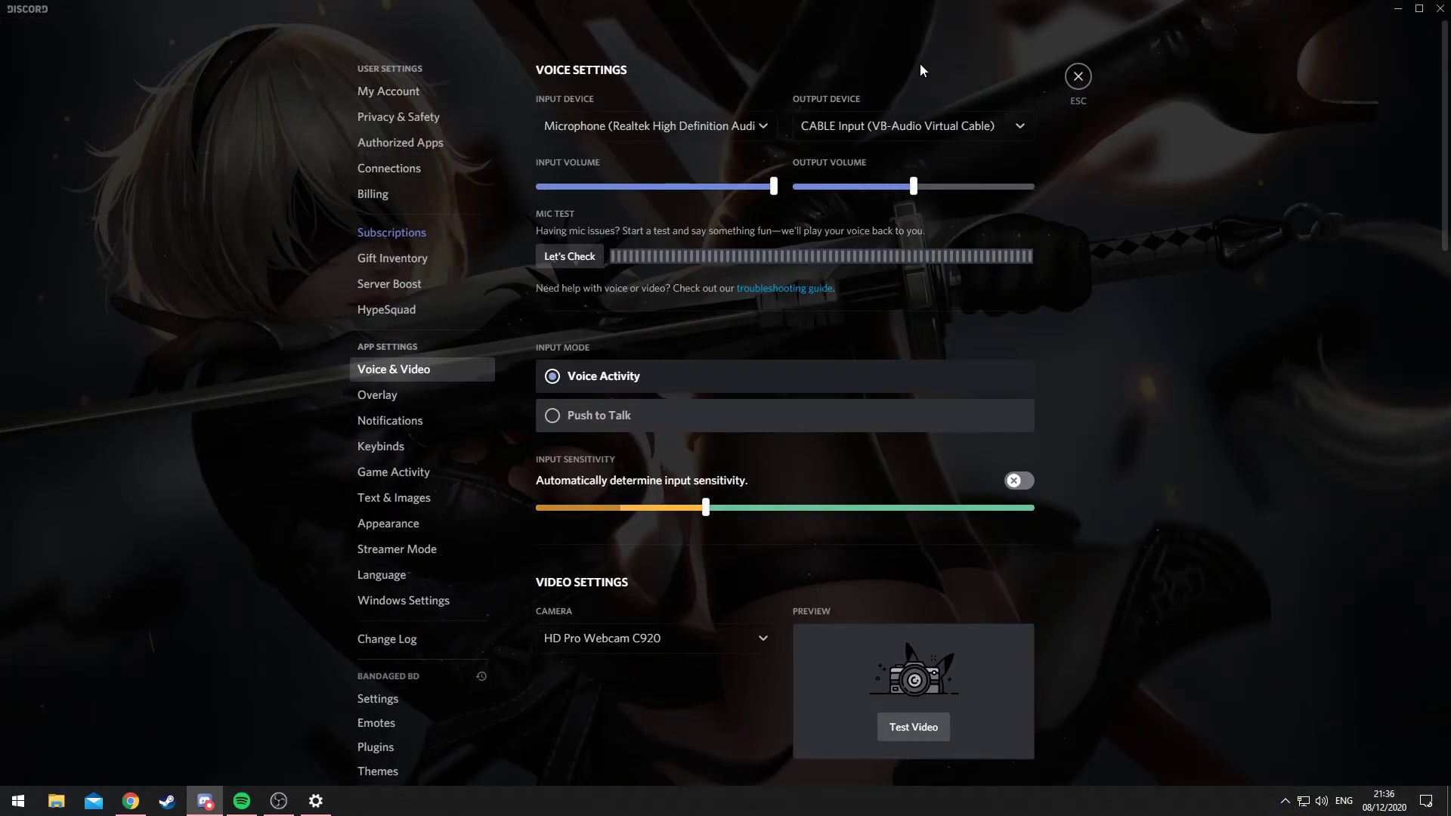
left_click(864, 124)
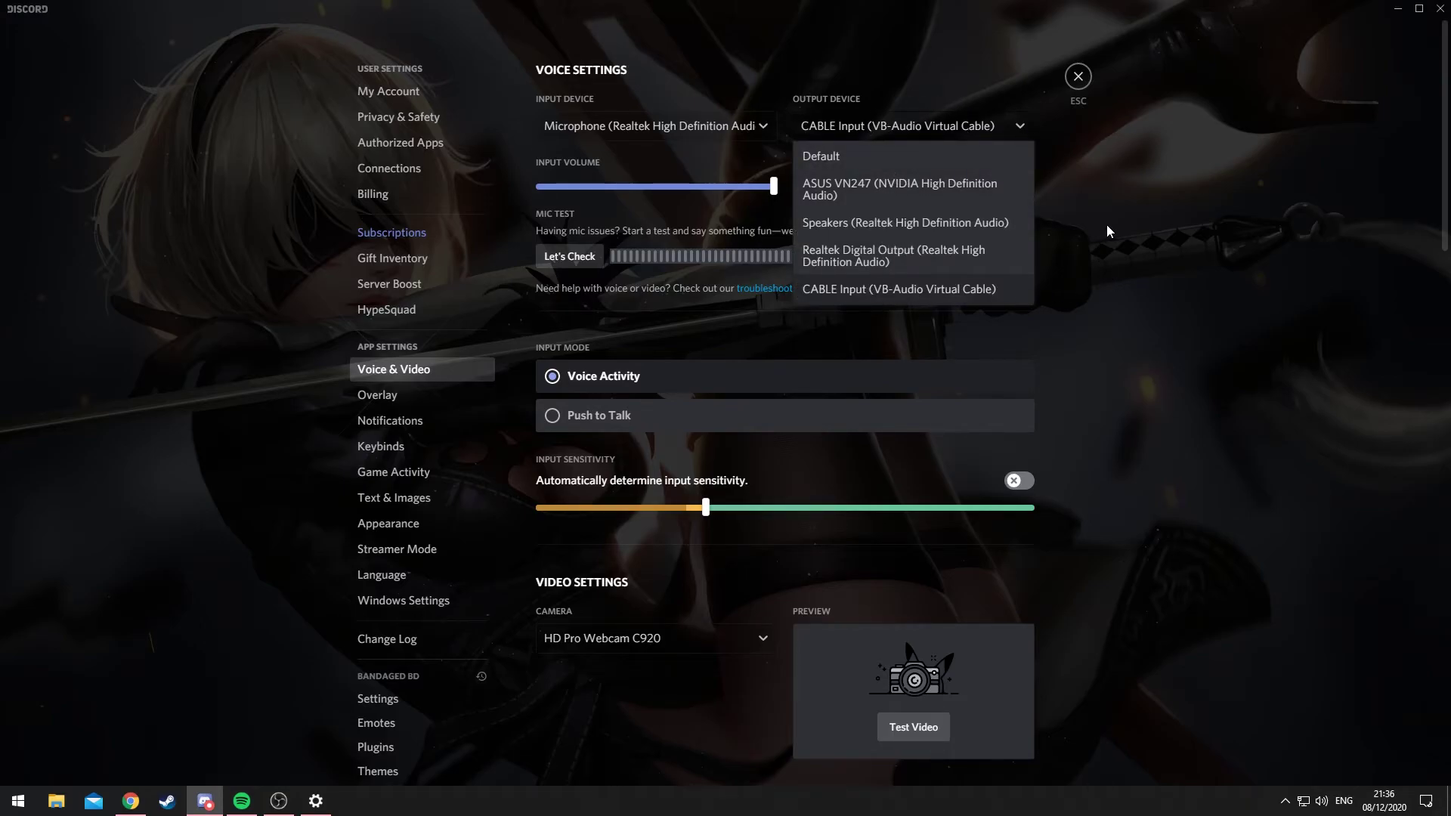
left_click(1032, 136)
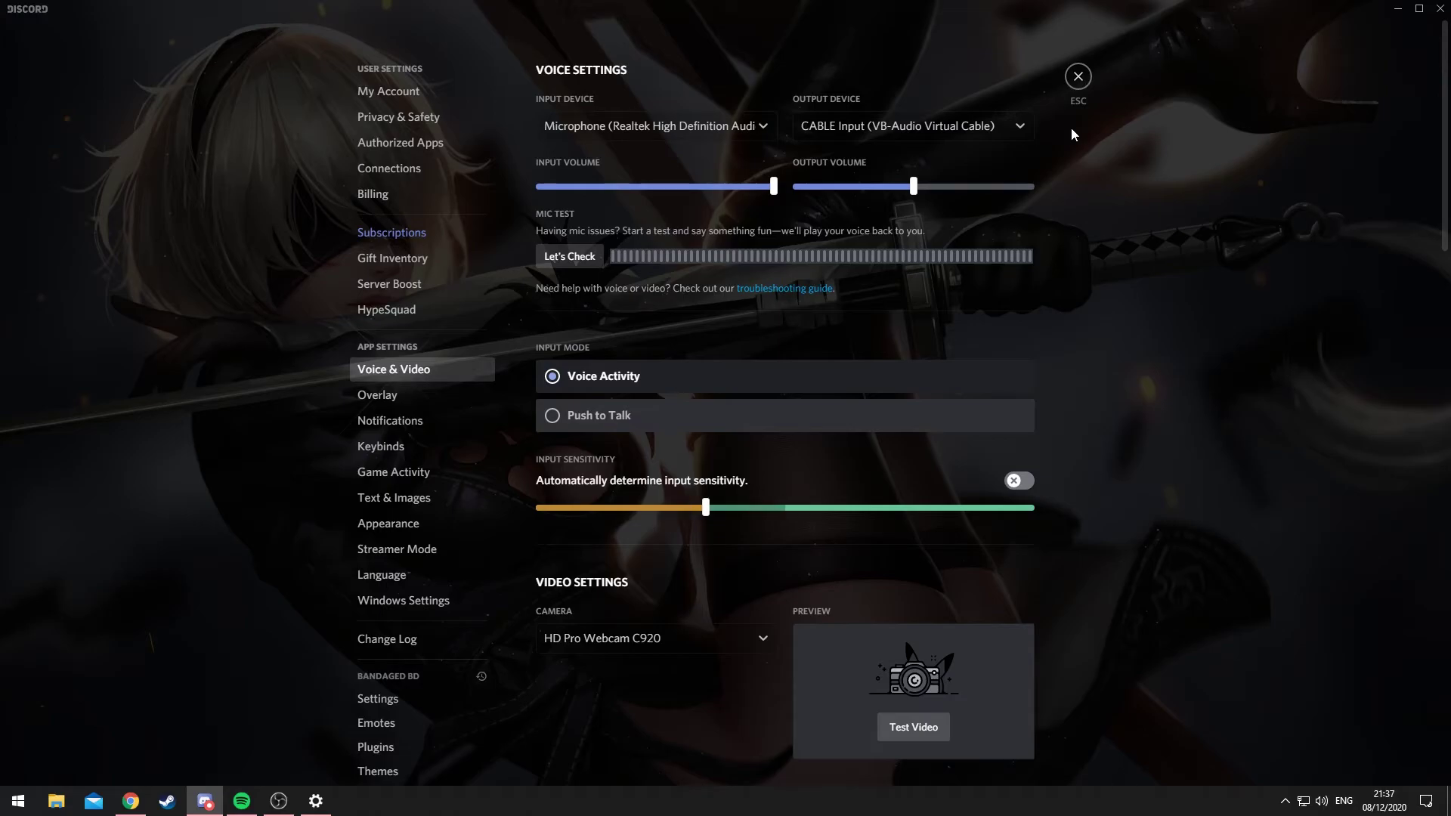
left_click(895, 125)
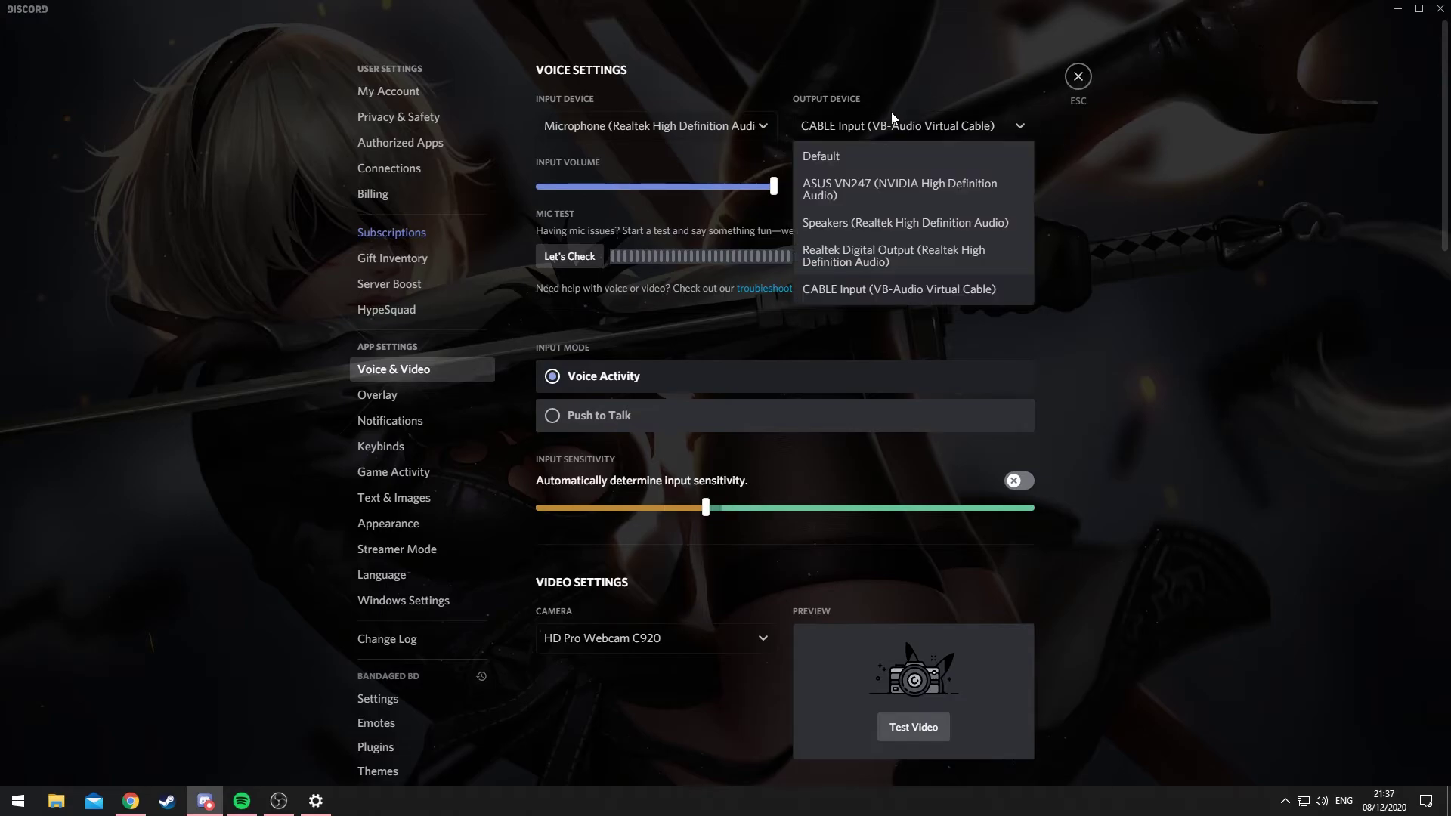
left_click(936, 227)
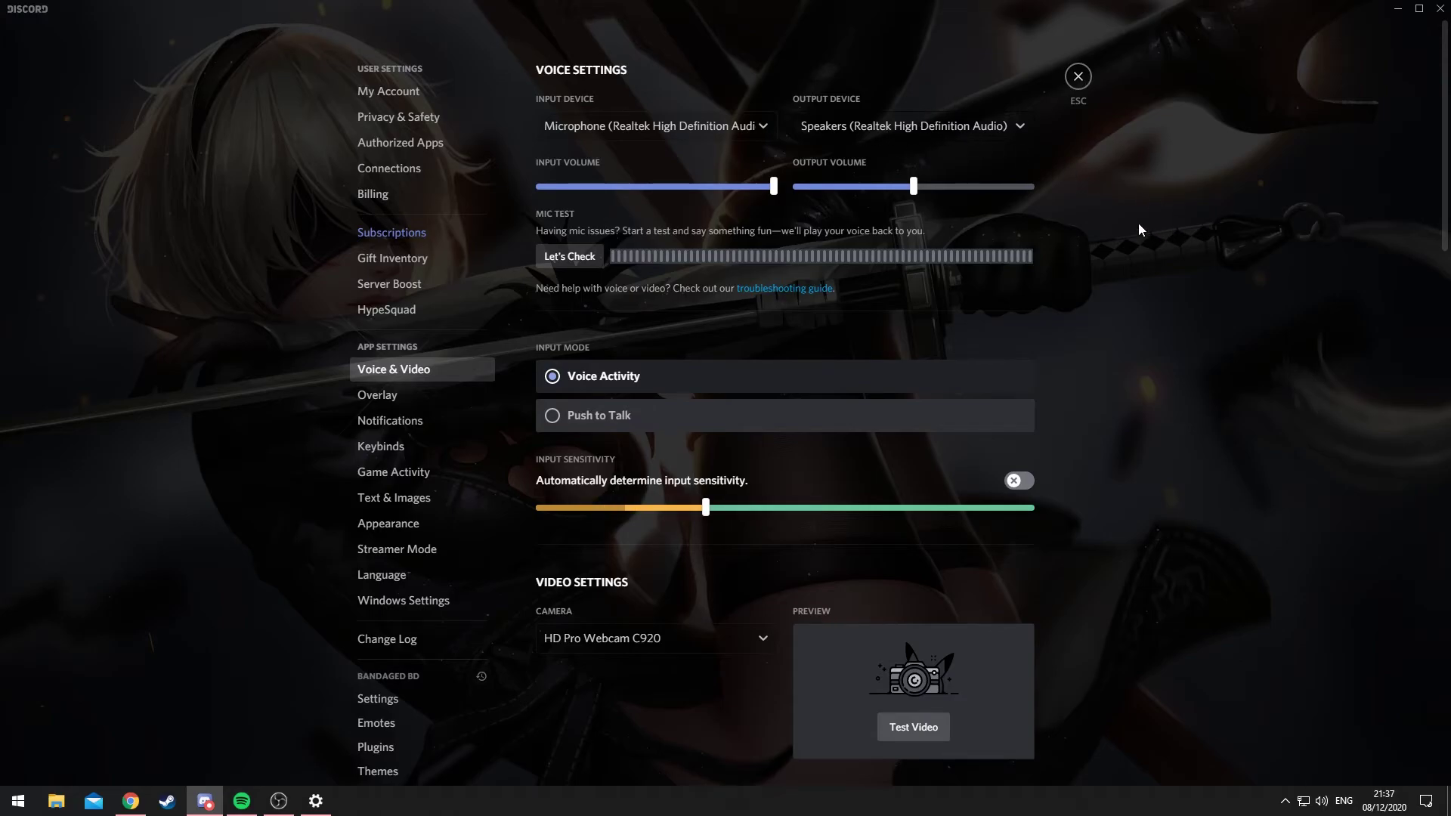
left_click(1077, 79)
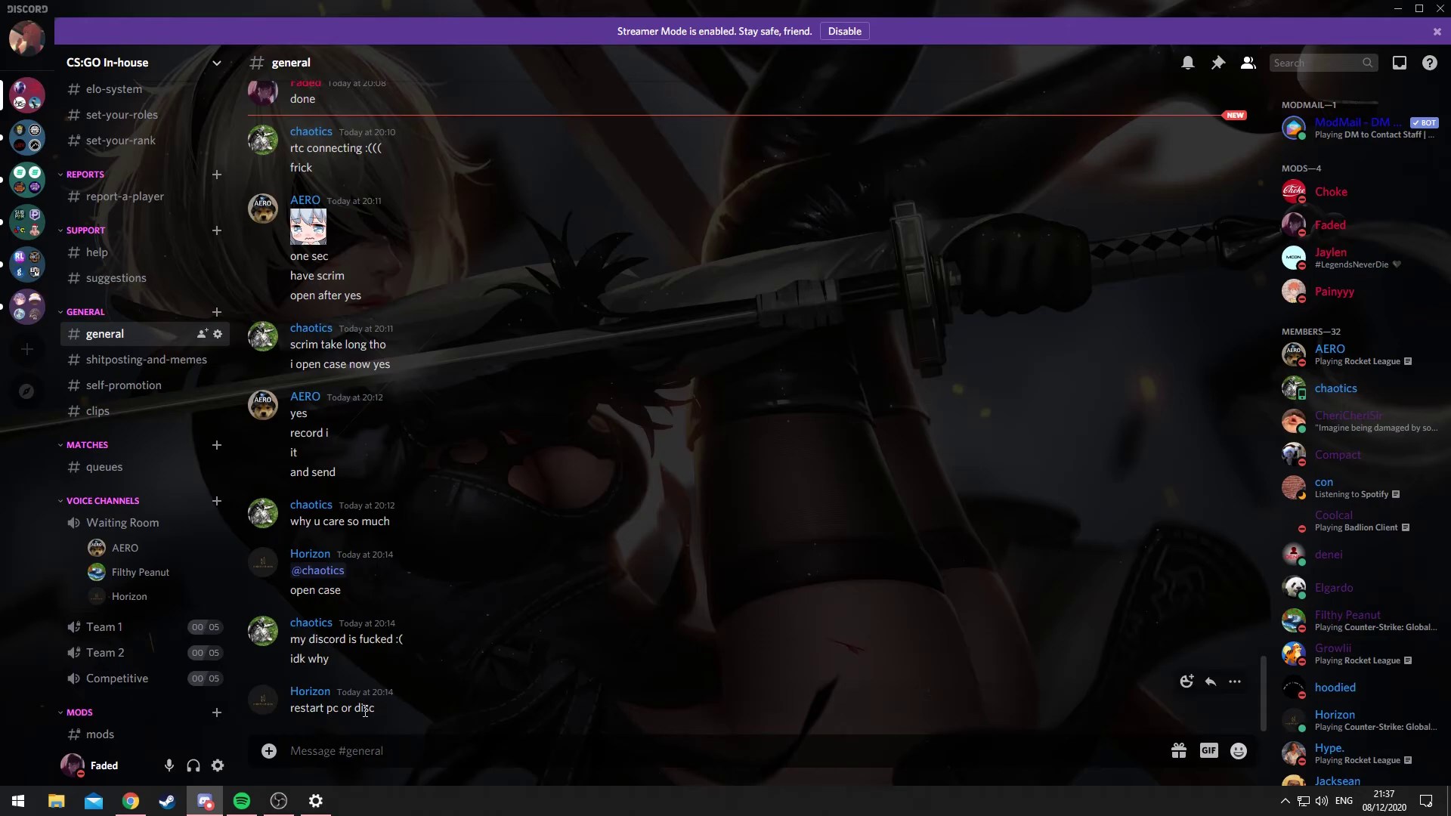
Review App volume and device preferences, leaving System sounds and Spotify Premium on Default.
left_click(315, 801)
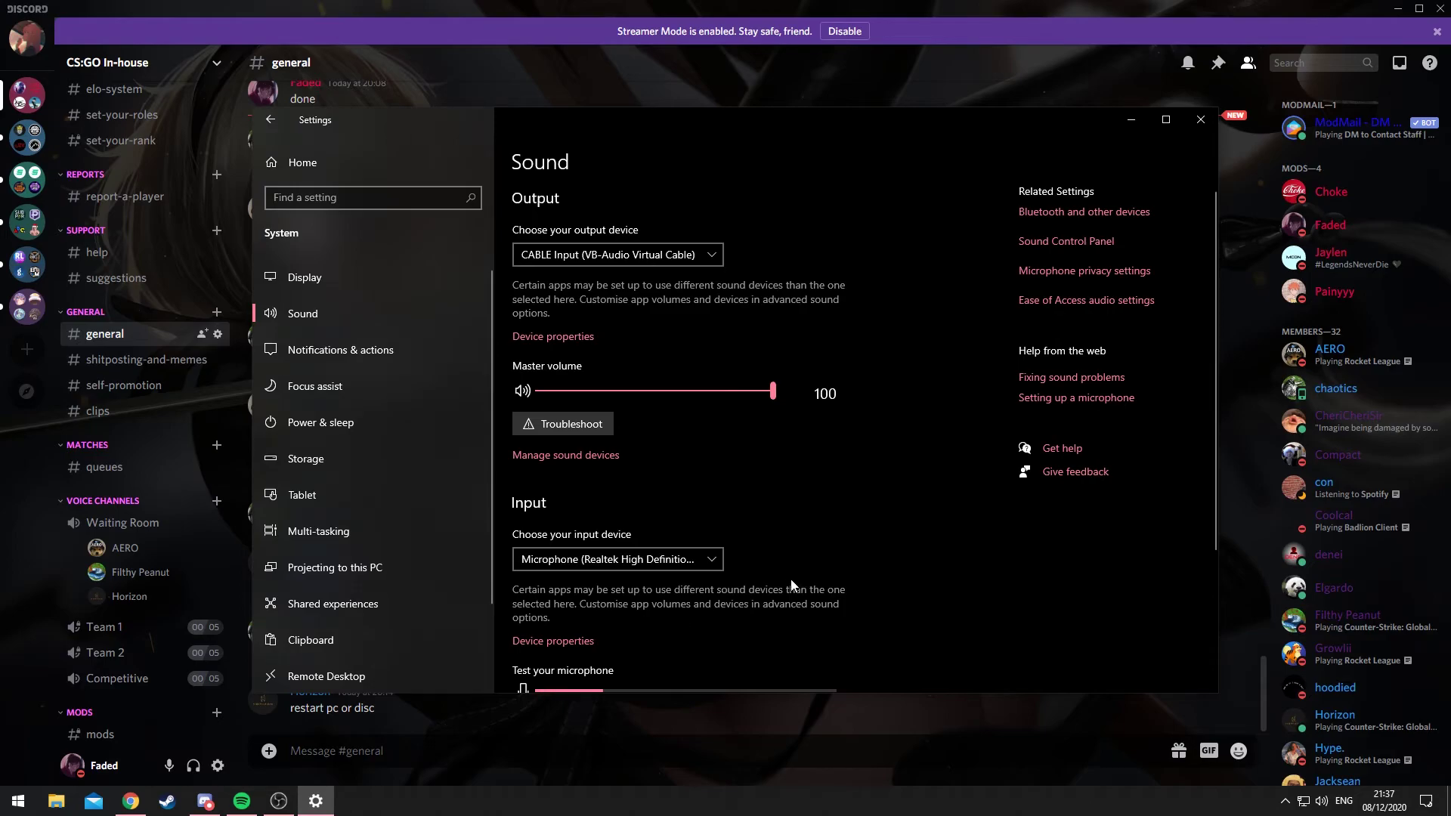
scroll(817, 492, "down", 3)
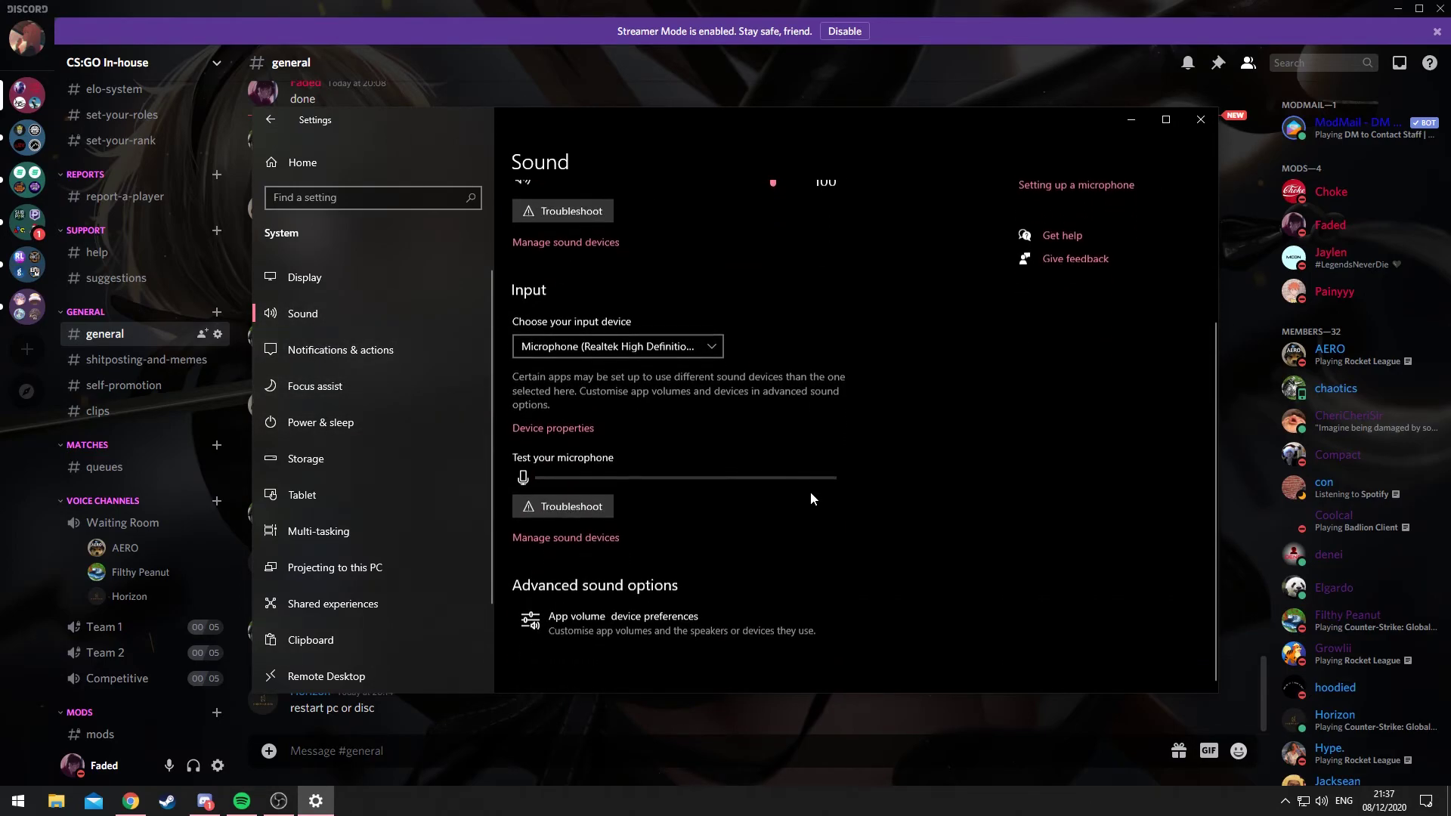
left_click(662, 629)
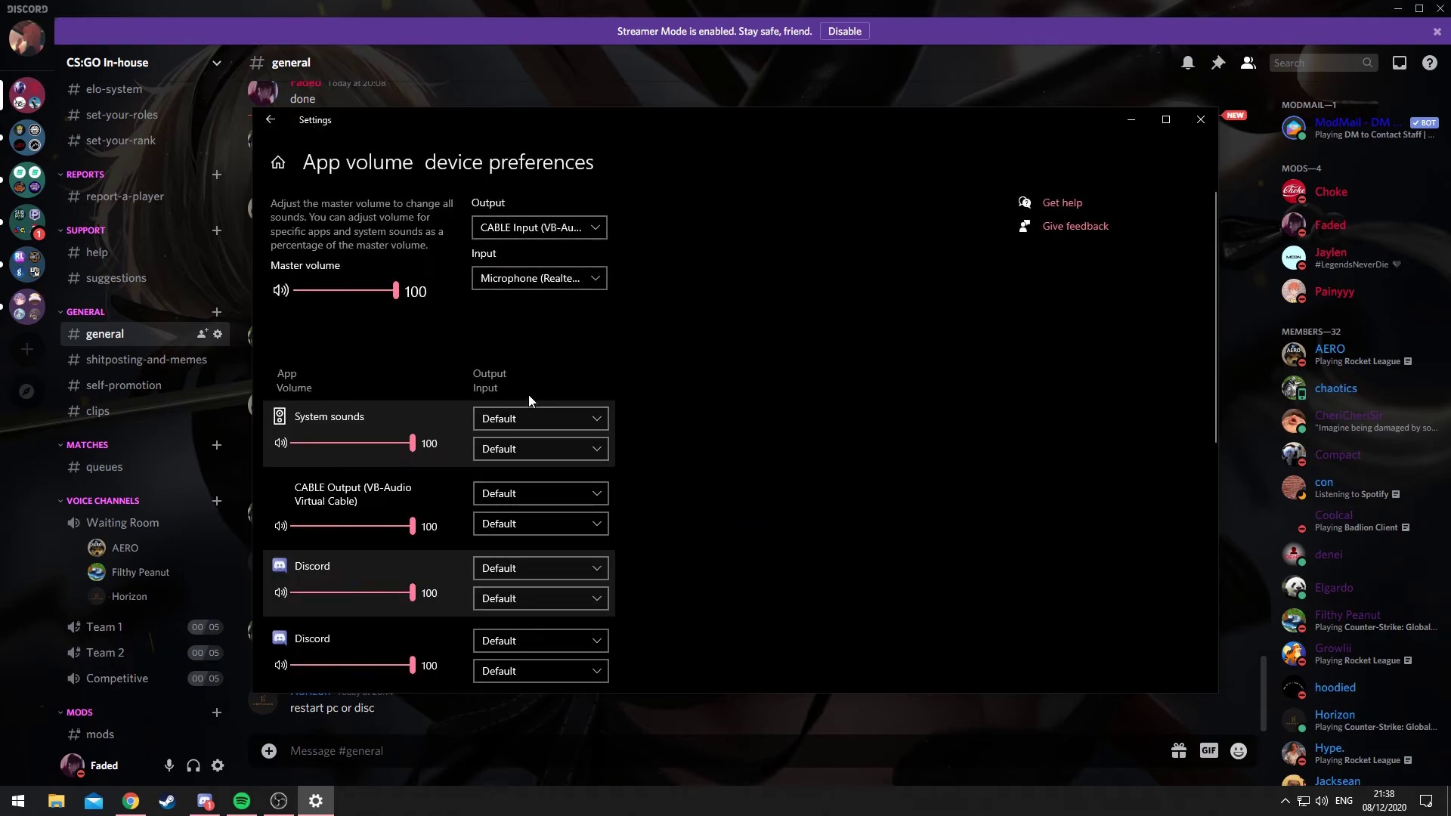
left_click(587, 450)
scroll(705, 477, "down", 5)
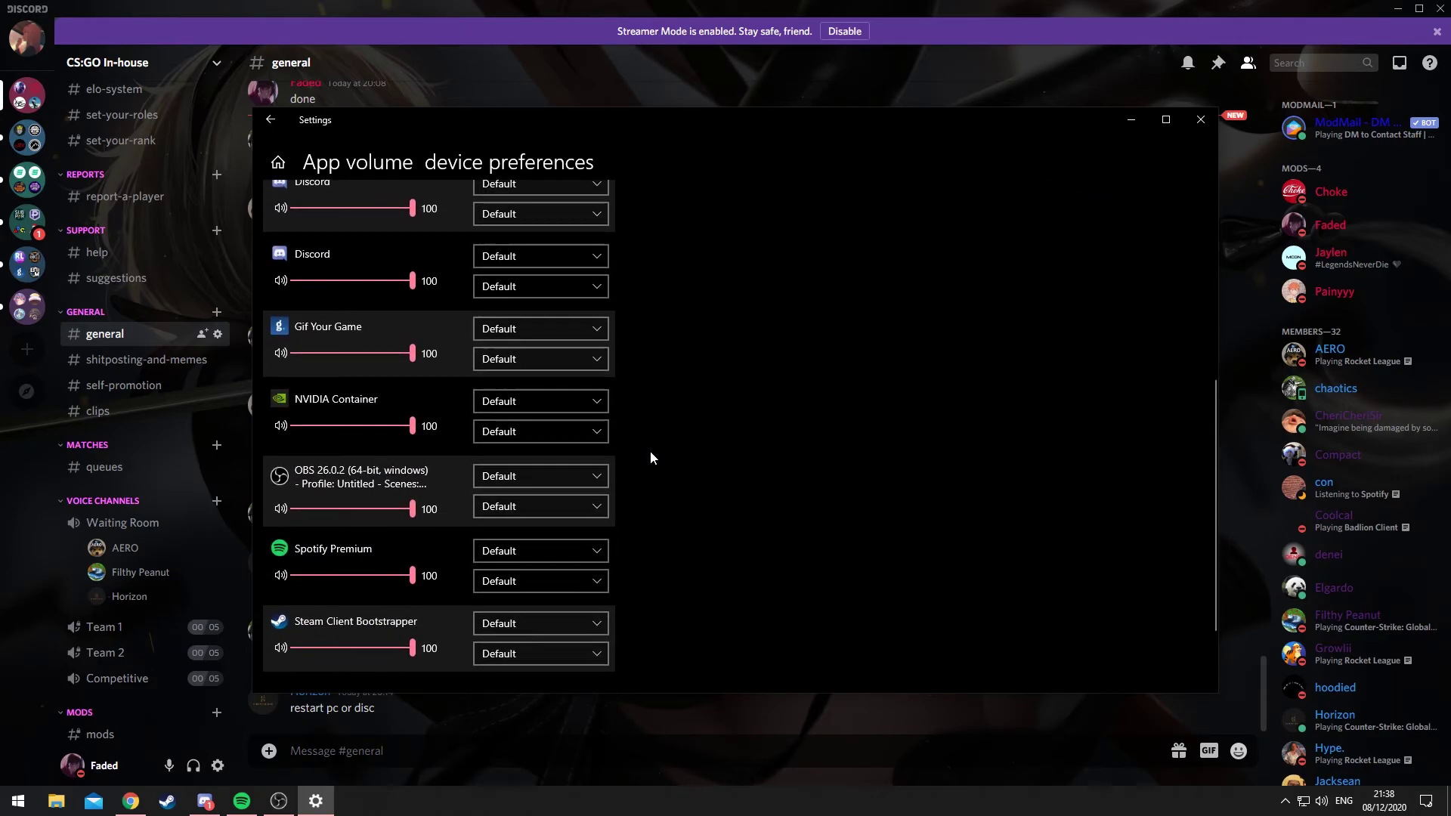
scroll(650, 458, "down", 2)
left_click(573, 447)
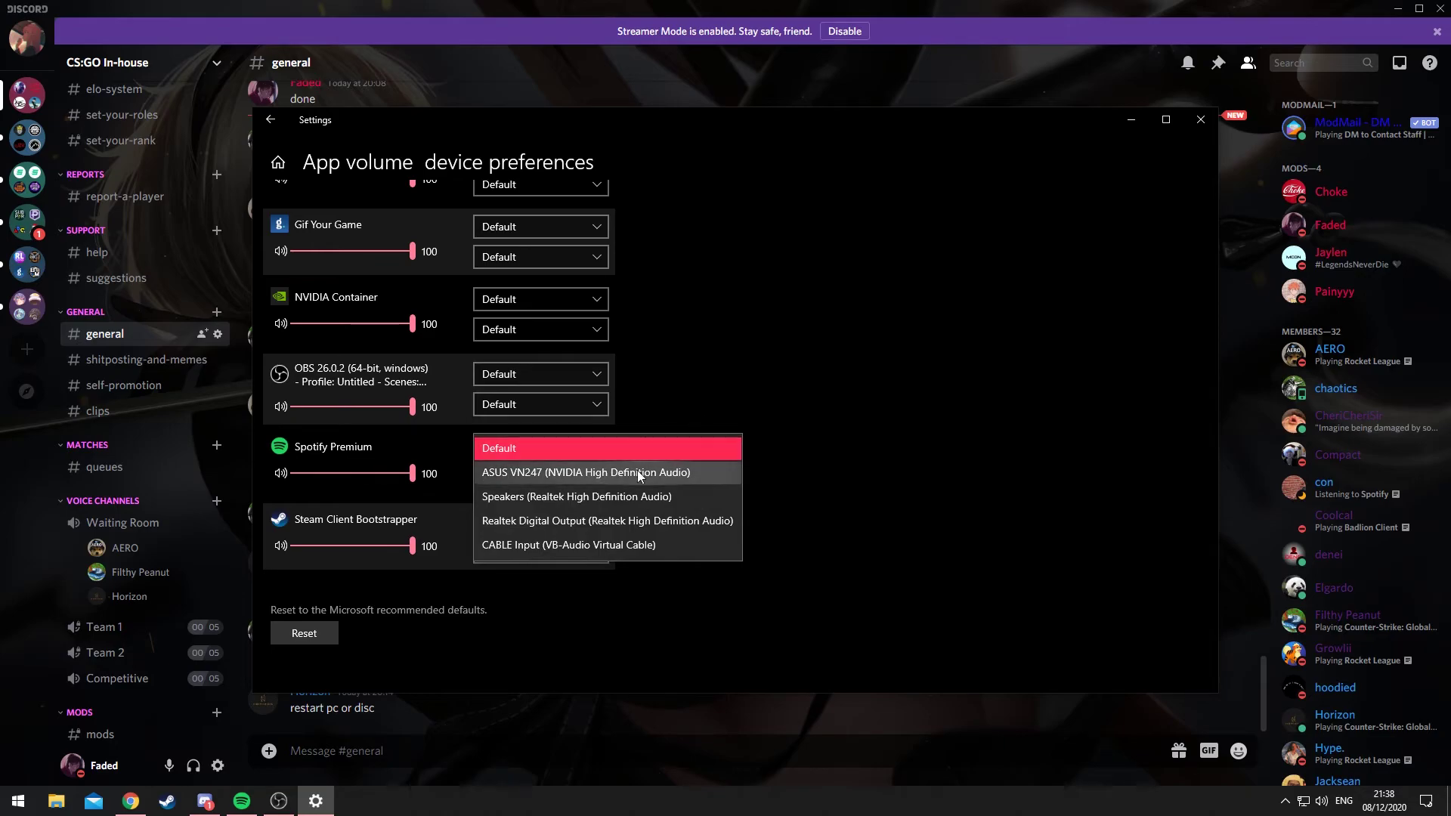
left_click(673, 396)
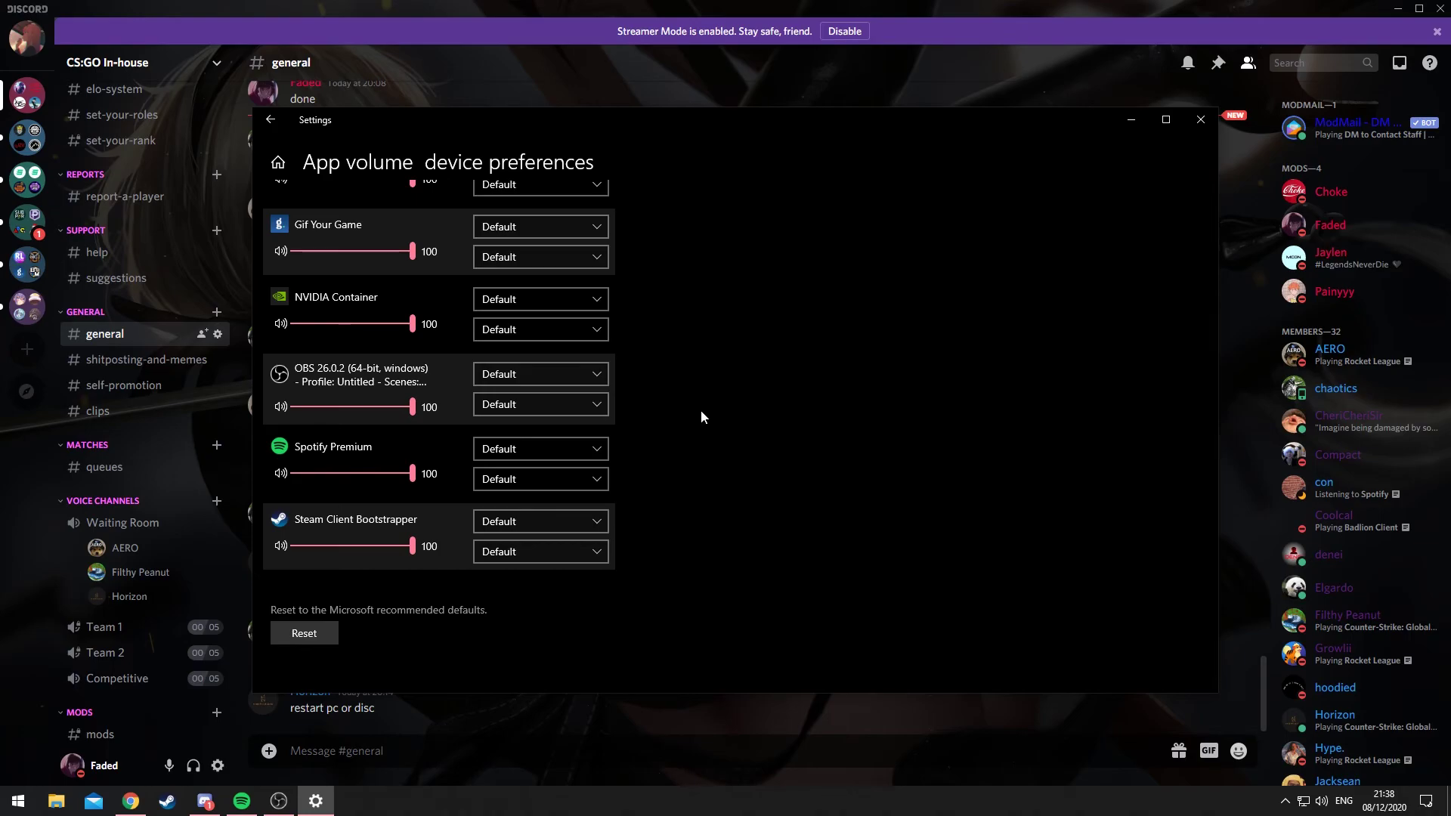
scroll(701, 417, "up", 10)
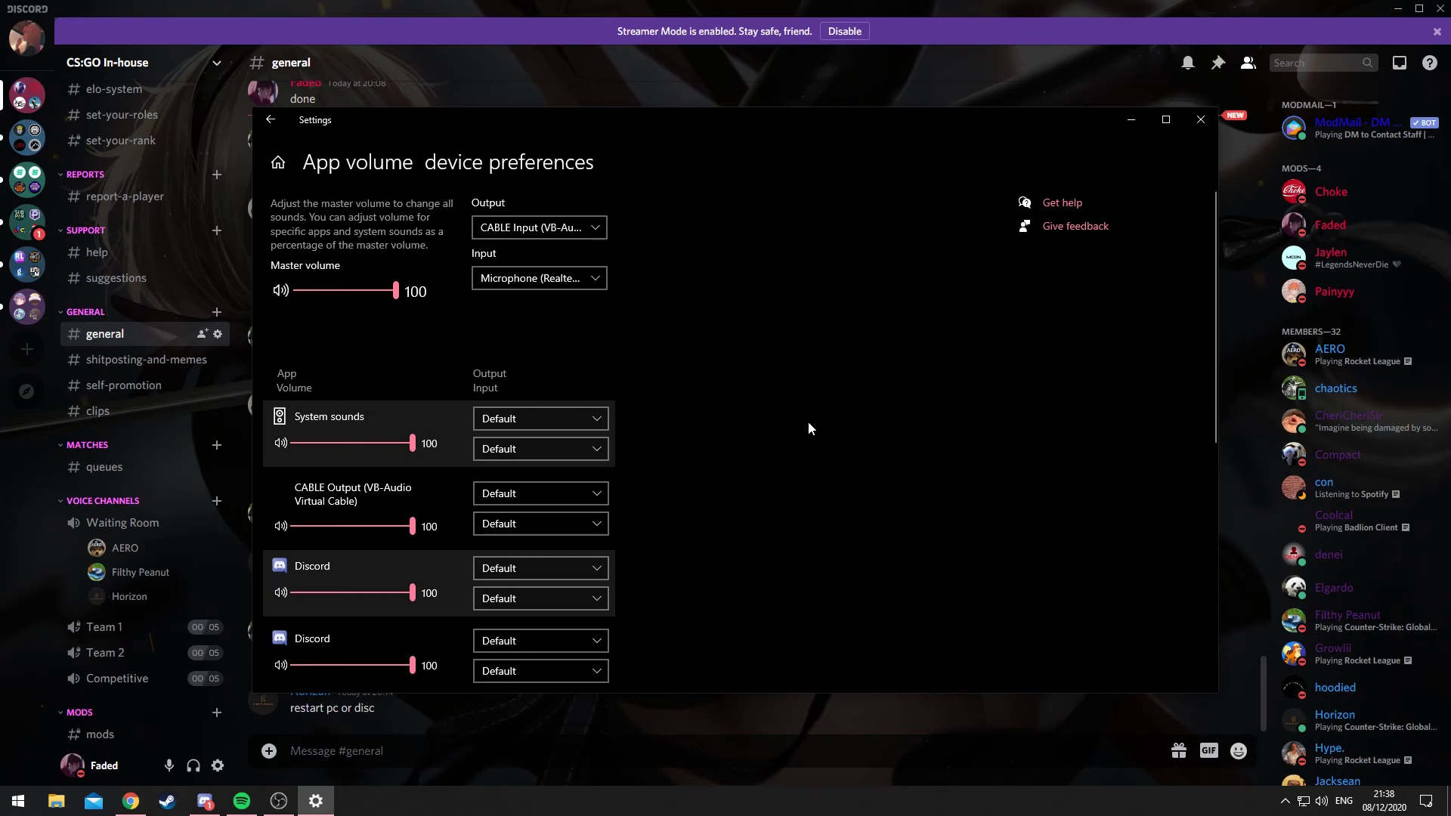
left_click(279, 801)
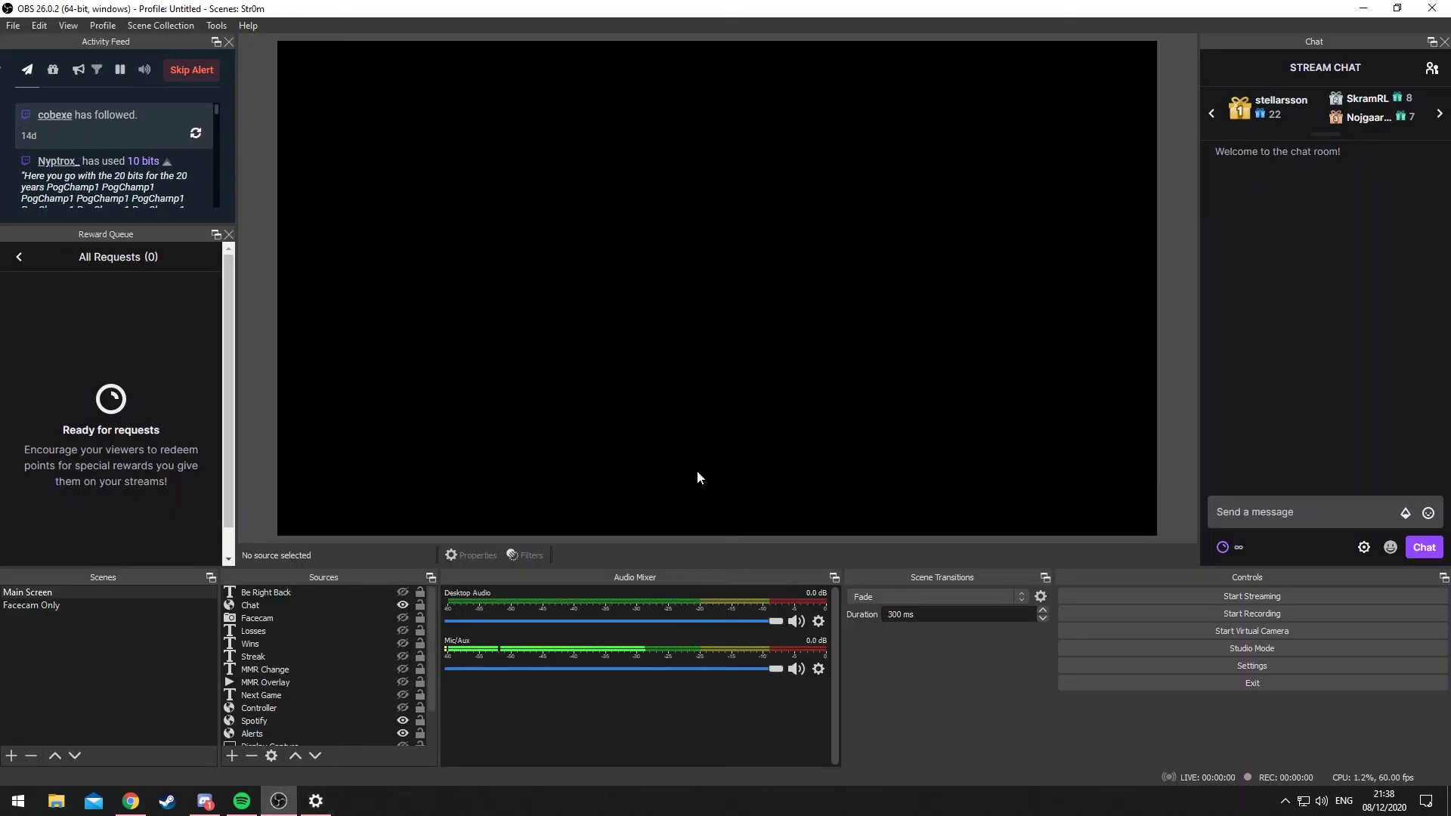